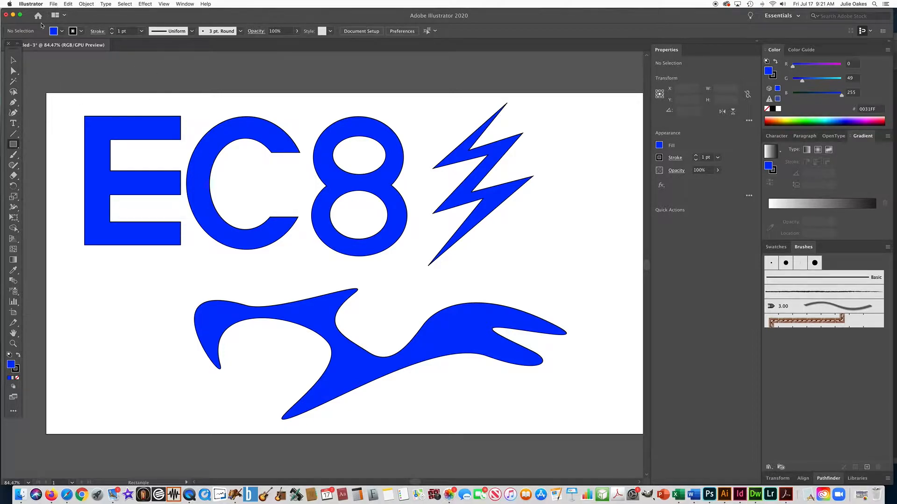
# - Create a new web document from the Common 1366 x 768 px preset, named with the teacher's name followed by "-Practice4"
pyautogui.click(53, 4)
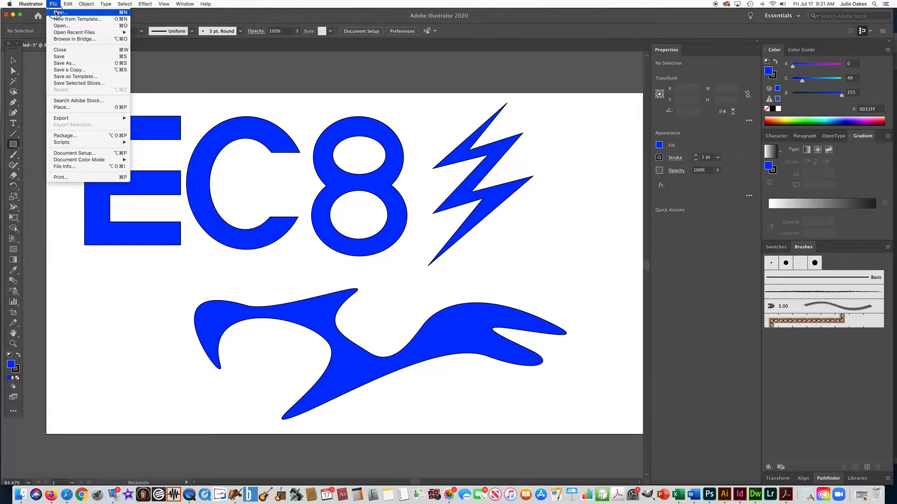
pyautogui.click(55, 12)
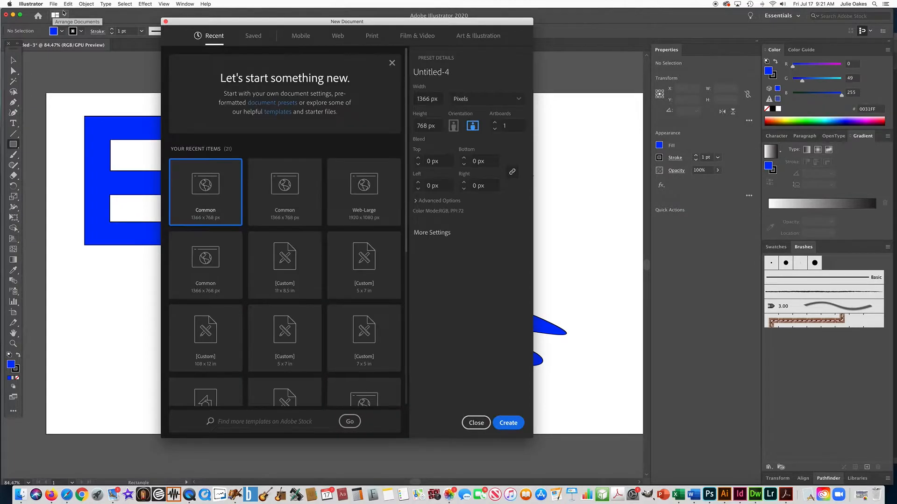
pyautogui.click(340, 38)
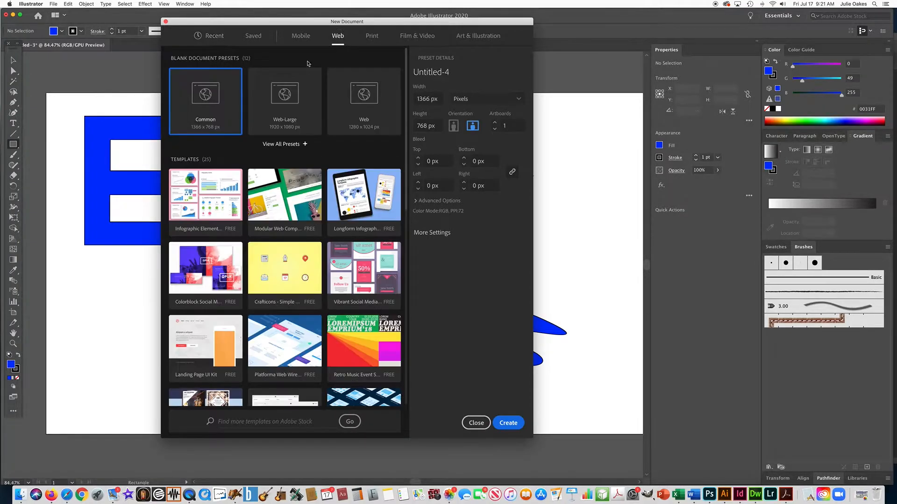
pyautogui.doubleClick(447, 72)
pyautogui.tripleClick(411, 73)
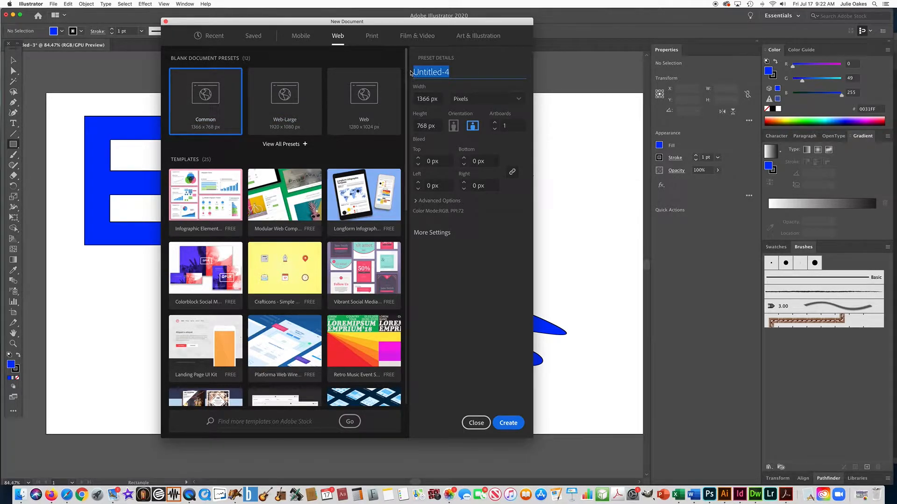
pyautogui.write('MrsOakes-Practi')
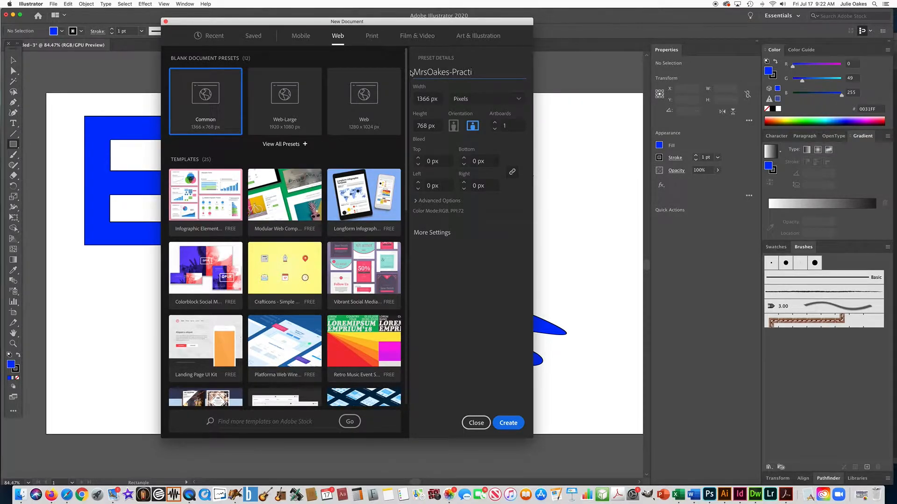
pyautogui.write('ce4')
pyautogui.click(512, 427)
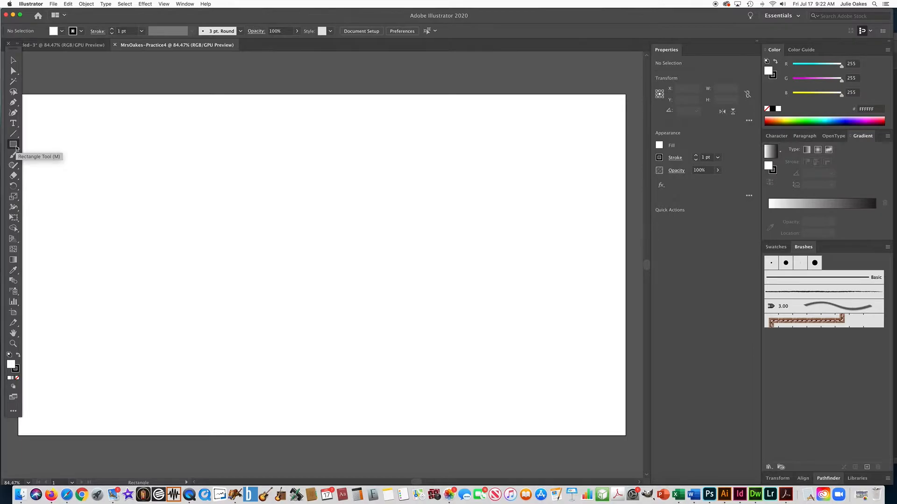
# - Draw a rectangle about 210 x 287 px near the artboard's upper-left corner and fill it with purple 8F00FF
pyautogui.moveTo(55, 117); pyautogui.dragTo(148, 244)
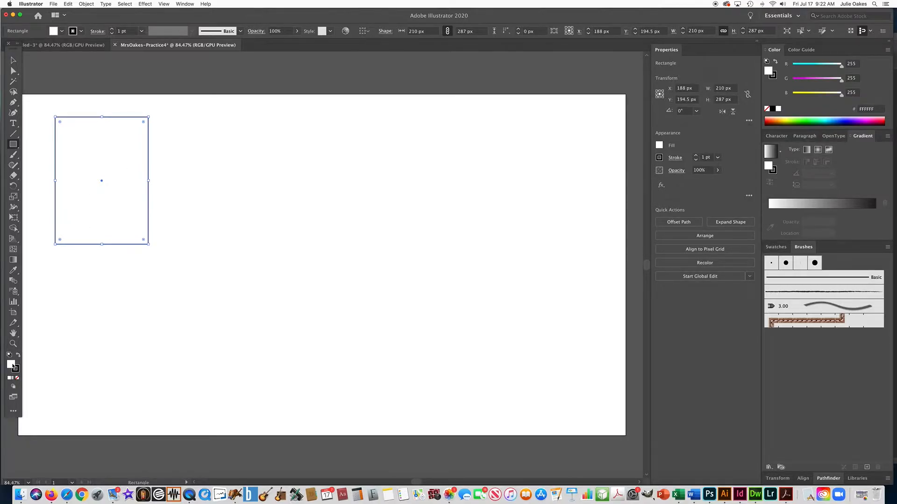
pyautogui.doubleClick(11, 365)
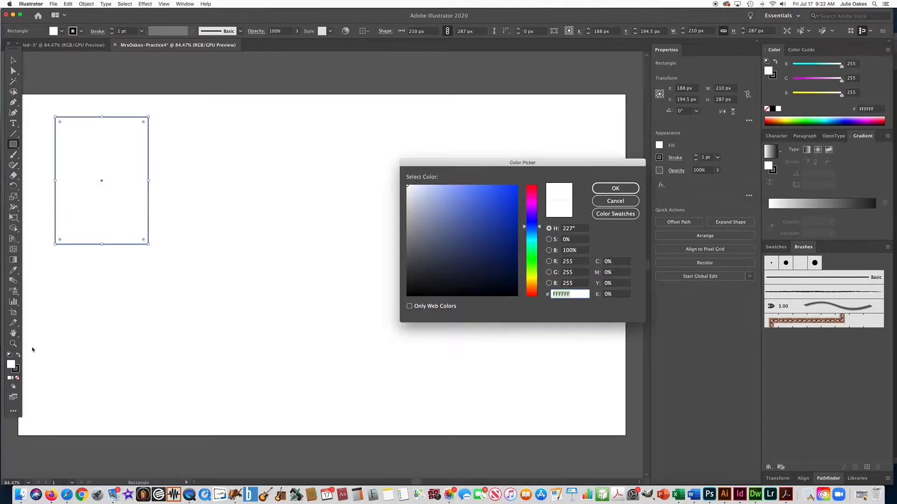
pyautogui.click(532, 211)
pyautogui.moveTo(512, 202); pyautogui.dragTo(518, 186)
pyautogui.click(615, 188)
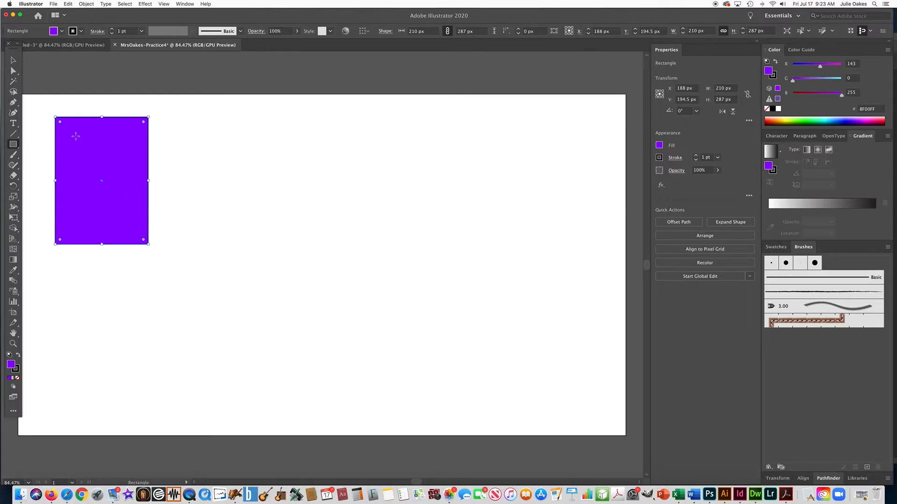
# - Draw two horizontal rectangles, about 188 x 73 px and 200 x 56 px, overlapping the purple rectangle and extending past its right edge
pyautogui.moveTo(77, 136); pyautogui.dragTo(161, 169)
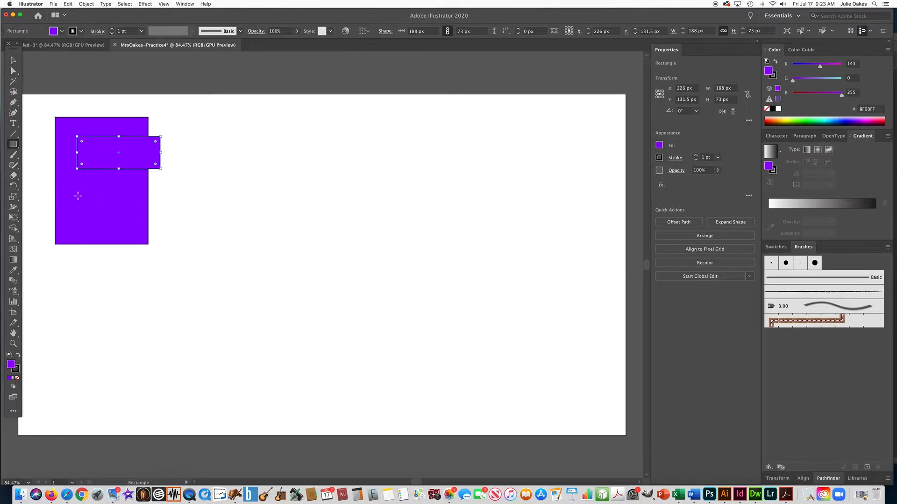
pyautogui.moveTo(77, 196); pyautogui.dragTo(166, 221)
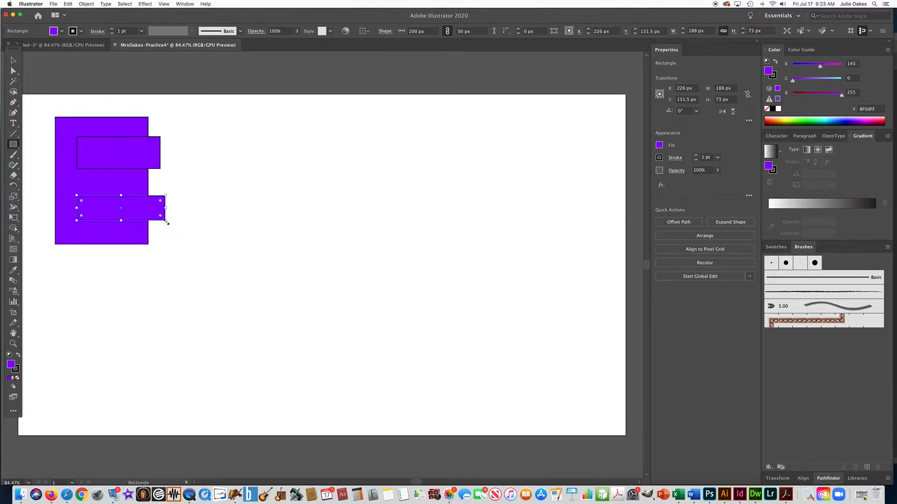
pyautogui.click(12, 58)
pyautogui.click(56, 89)
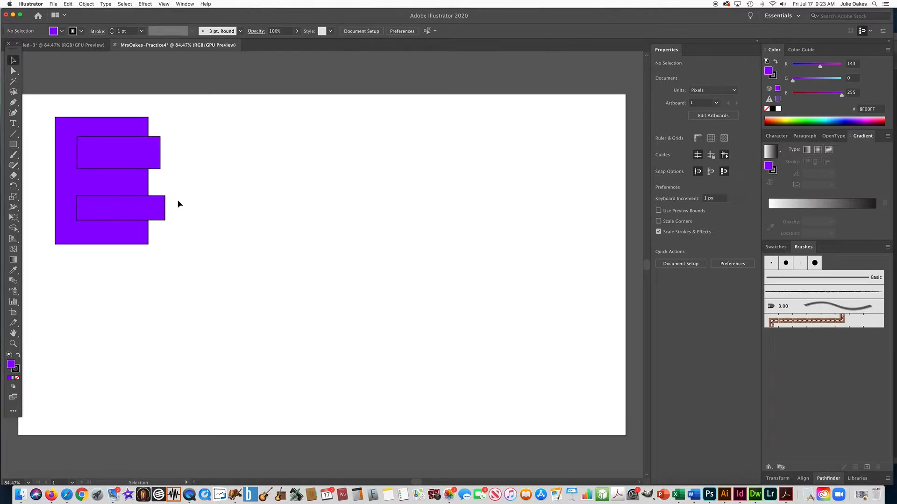
# - Even out the two horizontal rectangles by extending the lower one slightly upward and trimming the upper one's bottom edge
pyautogui.click(159, 212)
pyautogui.moveTo(120, 196)
pyautogui.mouseDown()
pyautogui.moveTo(118, 168)
pyautogui.moveTo(121, 192)
pyautogui.mouseUp()
pyautogui.click(226, 190)
pyautogui.click(127, 164)
pyautogui.click(119, 200)
pyautogui.click(236, 178)
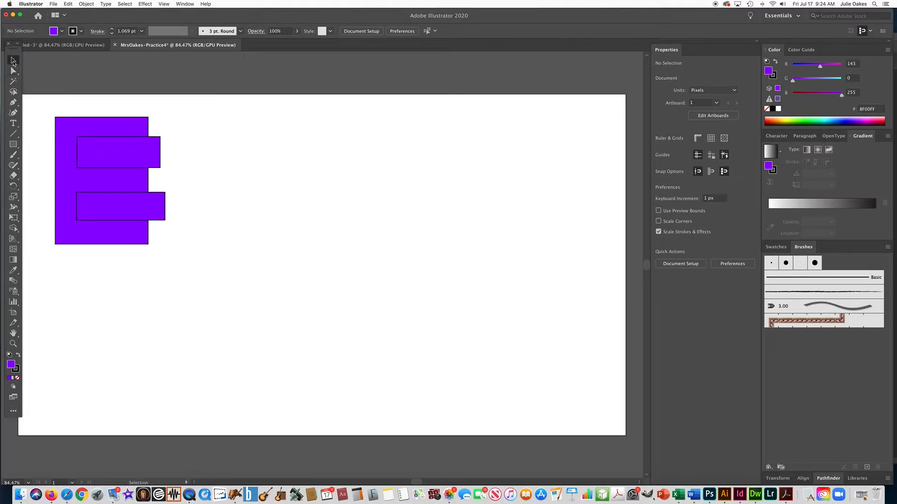
pyautogui.moveTo(46, 112); pyautogui.dragTo(217, 250)
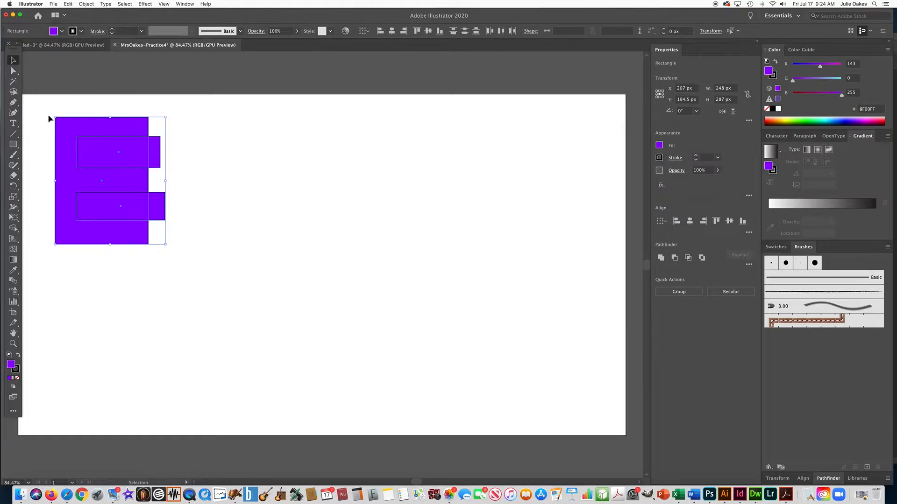
pyautogui.moveTo(45, 106); pyautogui.dragTo(223, 250)
pyautogui.click(222, 250)
# - Select all three rectangles and remove both horizontal ones with the Shape Builder tool to form a letter E
pyautogui.click(117, 239)
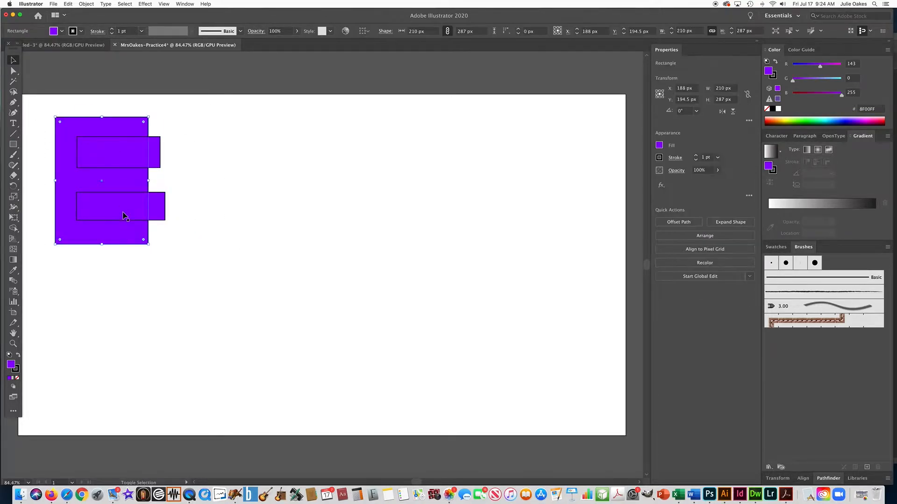
pyautogui.keyDown('shift'); pyautogui.click(125, 214); pyautogui.keyUp('shift')
pyautogui.keyDown('shift'); pyautogui.click(122, 161); pyautogui.keyUp('shift')
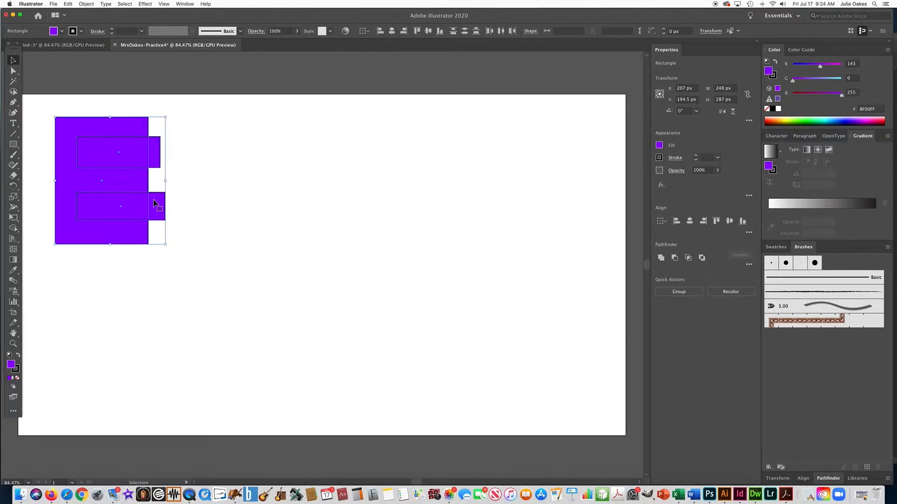
pyautogui.click(17, 232)
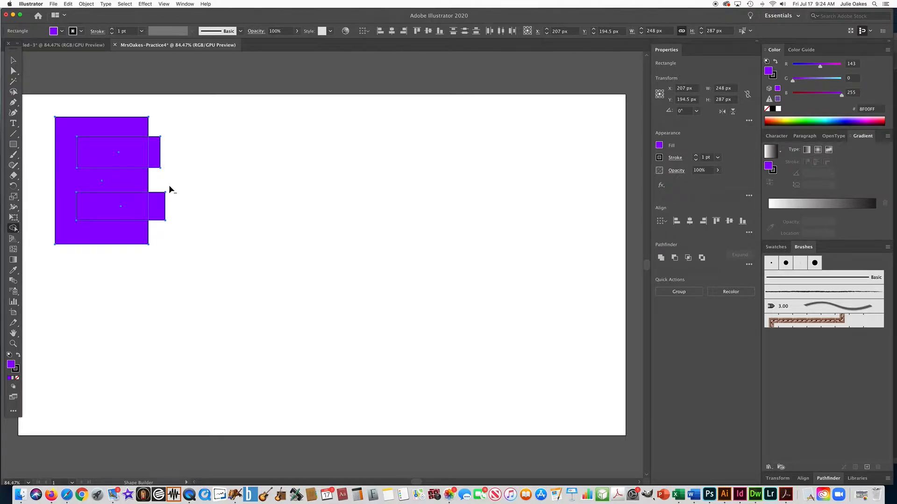
pyautogui.keyDown('alt'); pyautogui.click(158, 204); pyautogui.keyUp('alt')
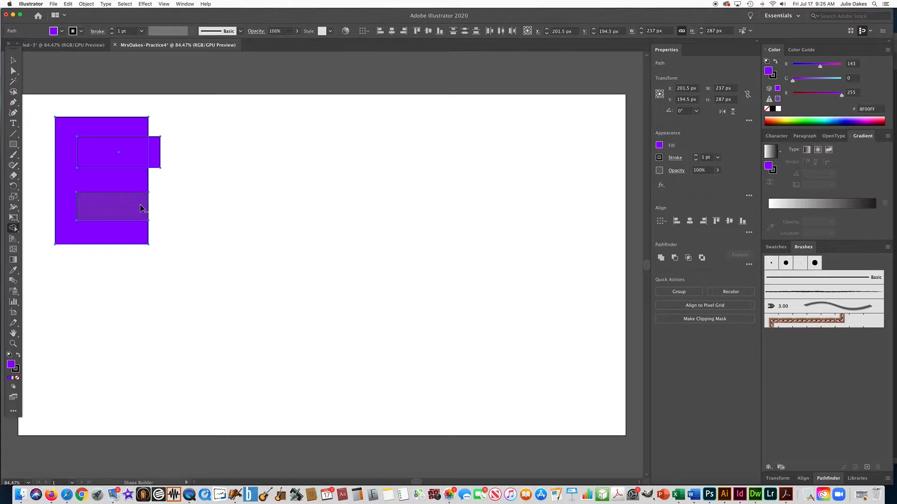
pyautogui.keyDown('alt'); pyautogui.click(141, 208); pyautogui.keyUp('alt')
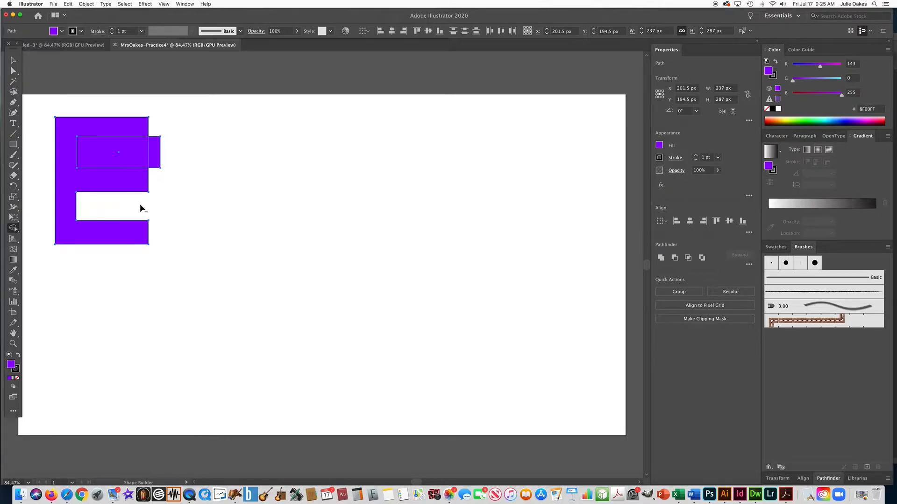
pyautogui.keyDown('alt'); pyautogui.click(155, 161); pyautogui.keyUp('alt')
pyautogui.keyDown('alt'); pyautogui.click(146, 160); pyautogui.keyUp('alt')
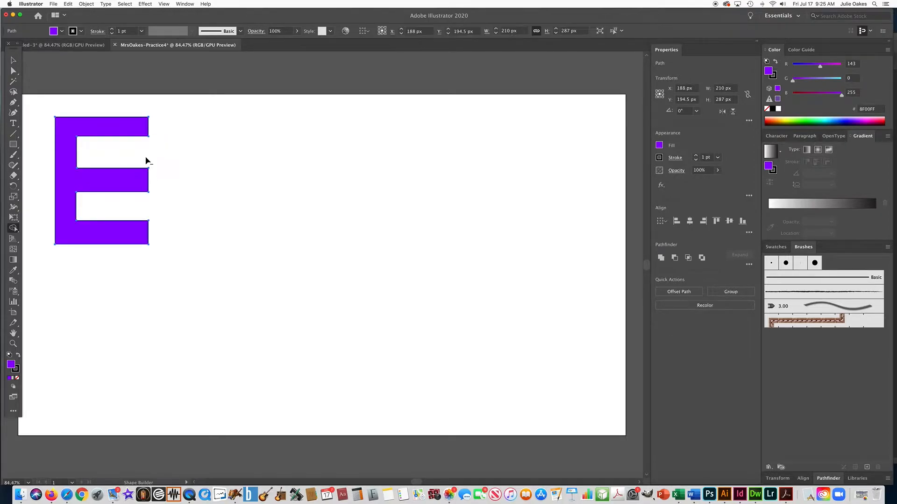
pyautogui.click(13, 60)
pyautogui.click(80, 114)
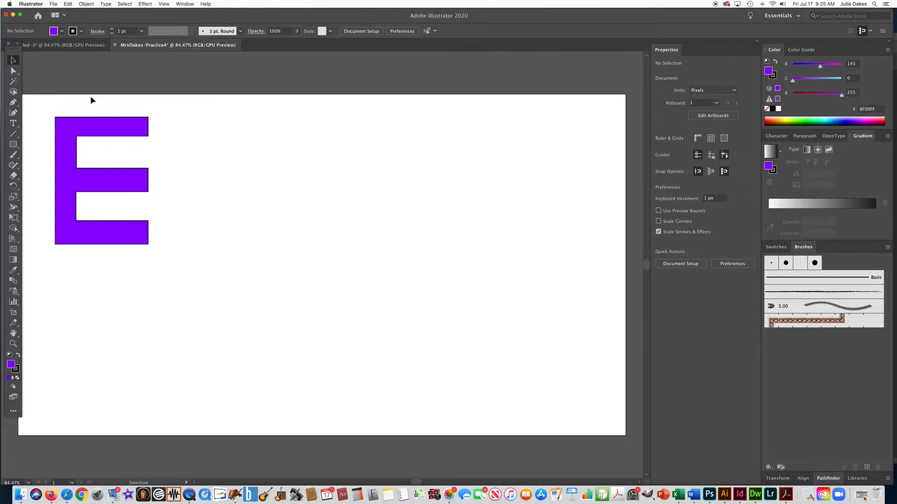
# - Draw an ellipse about 274 x 298 px to the right of the E and a smaller one about 168 x 196 px inside it
pyautogui.click(13, 144)
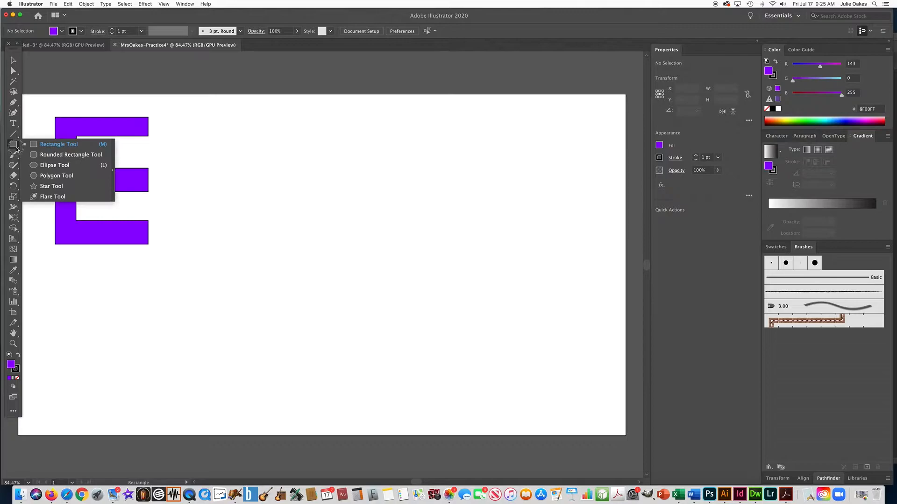
pyautogui.click(45, 165)
pyautogui.moveTo(161, 121); pyautogui.dragTo(280, 249)
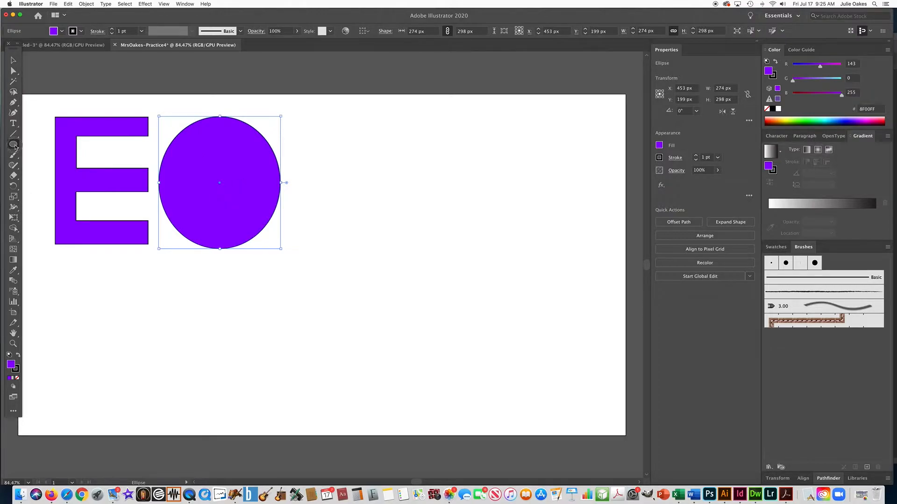
pyautogui.click(191, 153)
pyautogui.moveTo(257, 217); pyautogui.dragTo(264, 229)
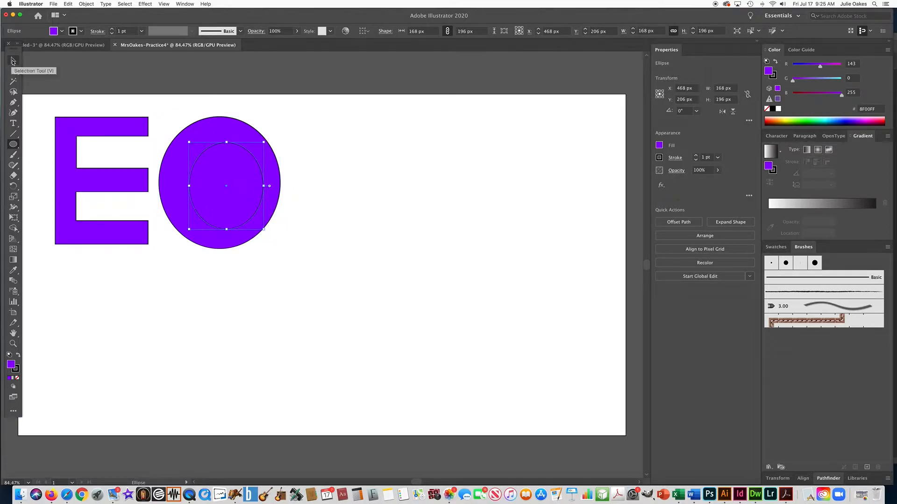
# - Resize the inner ellipse to about 187 x 204 px so it sits centred within the outer ellipse
pyautogui.click(15, 61)
pyautogui.moveTo(189, 141); pyautogui.dragTo(178, 139)
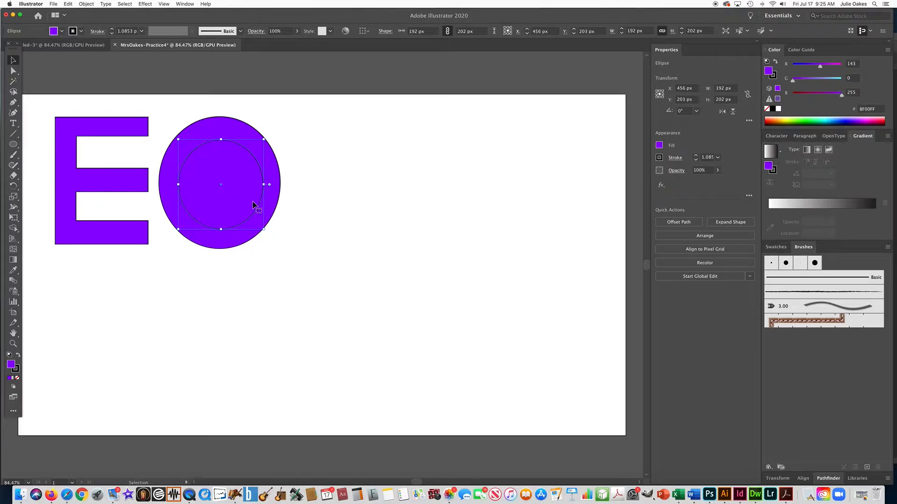
pyautogui.moveTo(264, 230); pyautogui.dragTo(263, 229)
pyautogui.click(319, 228)
pyautogui.click(229, 169)
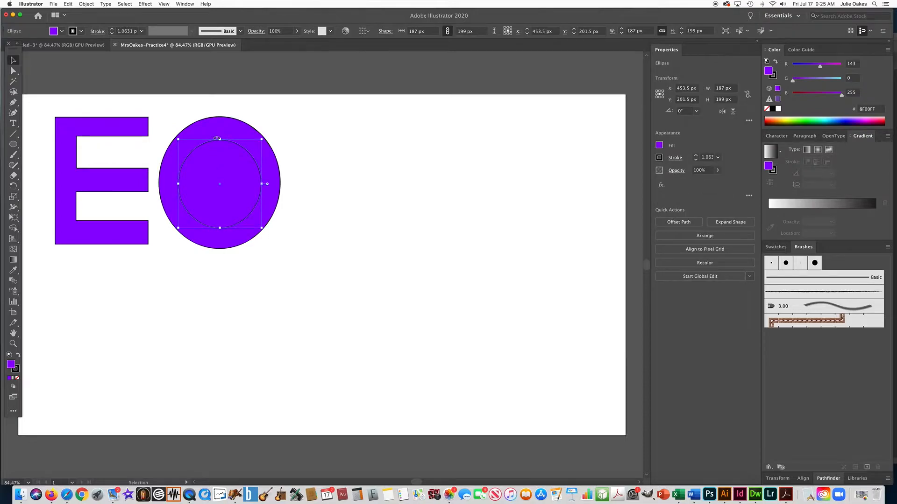
pyautogui.moveTo(220, 140); pyautogui.dragTo(219, 137)
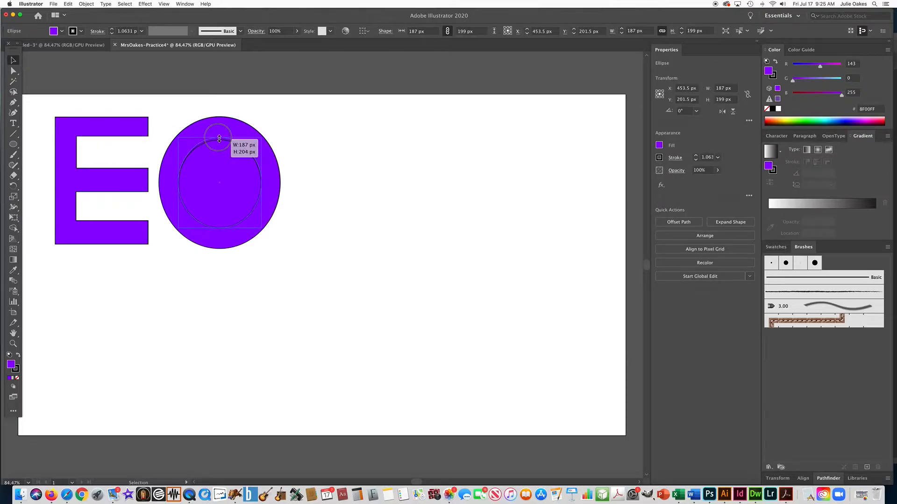
pyautogui.click(314, 199)
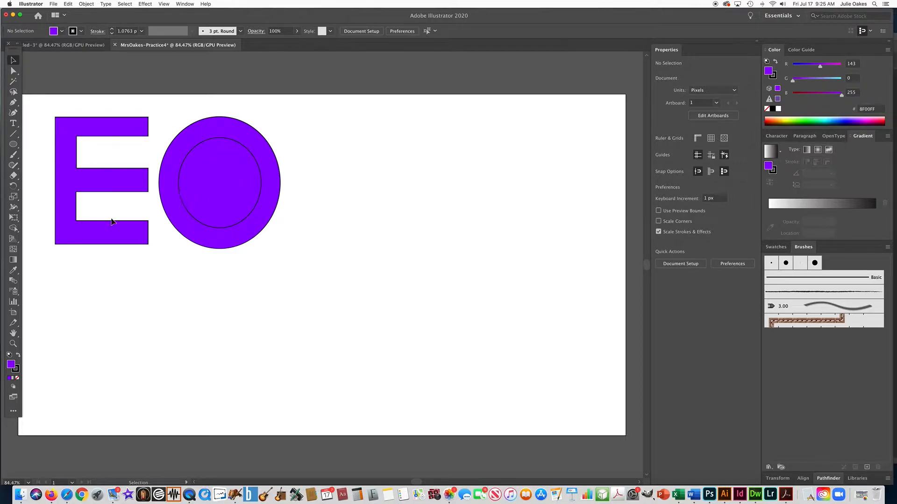
# - Select both ellipses and remove the inner one with the Shape Builder tool to leave a ring
pyautogui.moveTo(263, 108); pyautogui.dragTo(298, 240)
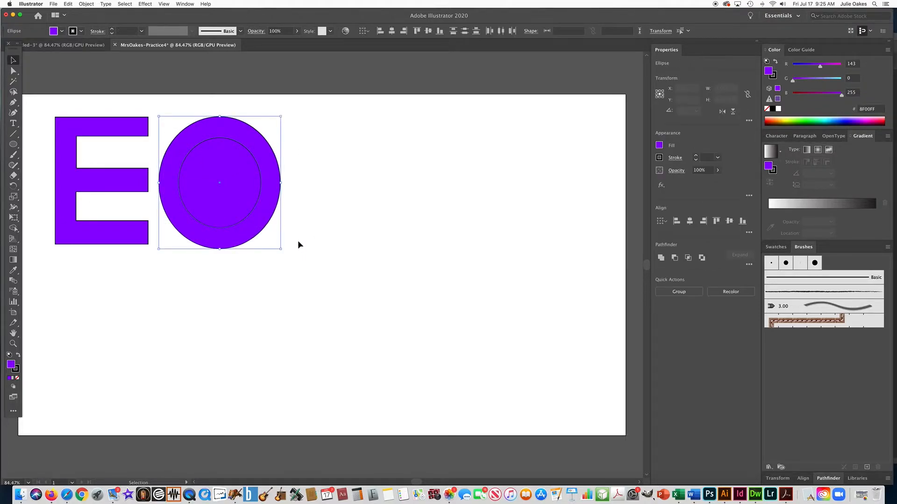
pyautogui.click(14, 229)
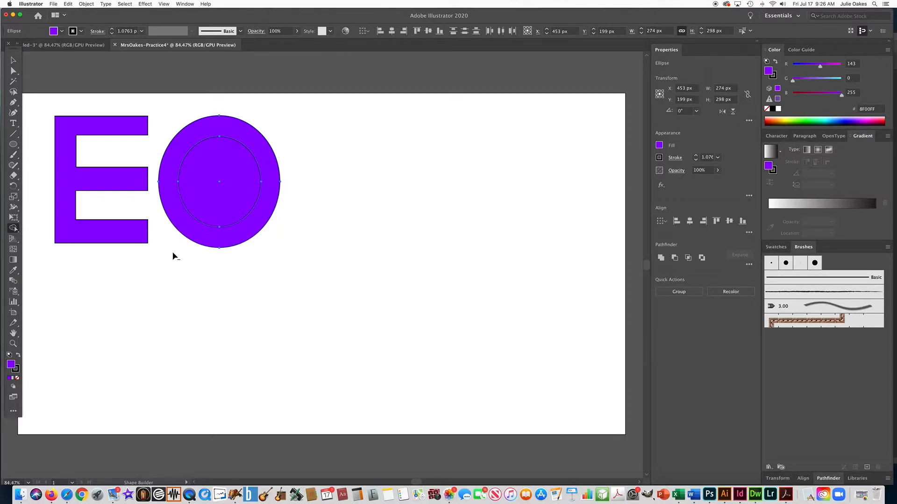
pyautogui.keyDown('alt'); pyautogui.click(221, 205); pyautogui.keyUp('alt')
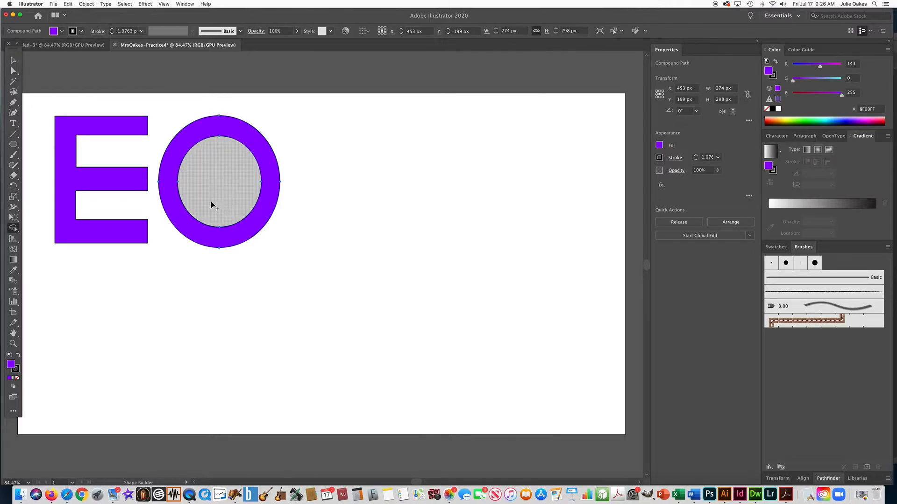
pyautogui.click(13, 60)
pyautogui.click(341, 118)
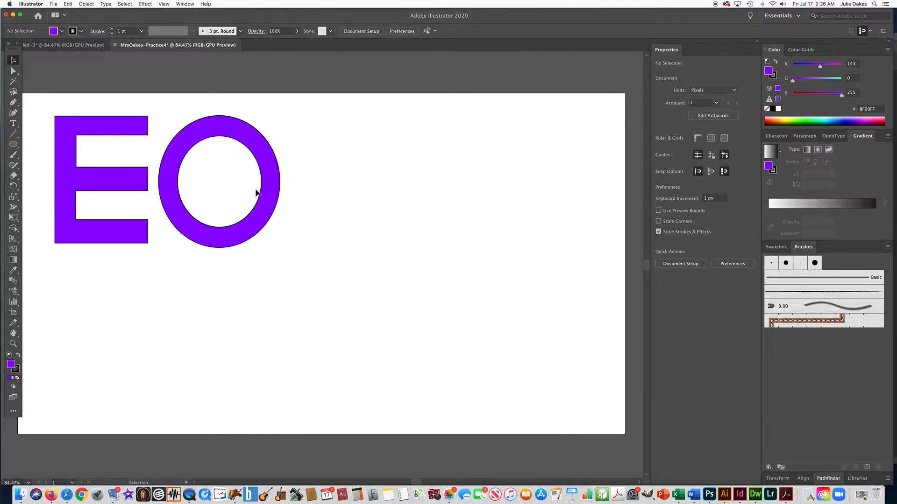
# - Draw a rectangle about 206 x 113 px across the right side of the ring and extend its top edge slightly upward
pyautogui.moveTo(13, 144); pyautogui.dragTo(47, 144)
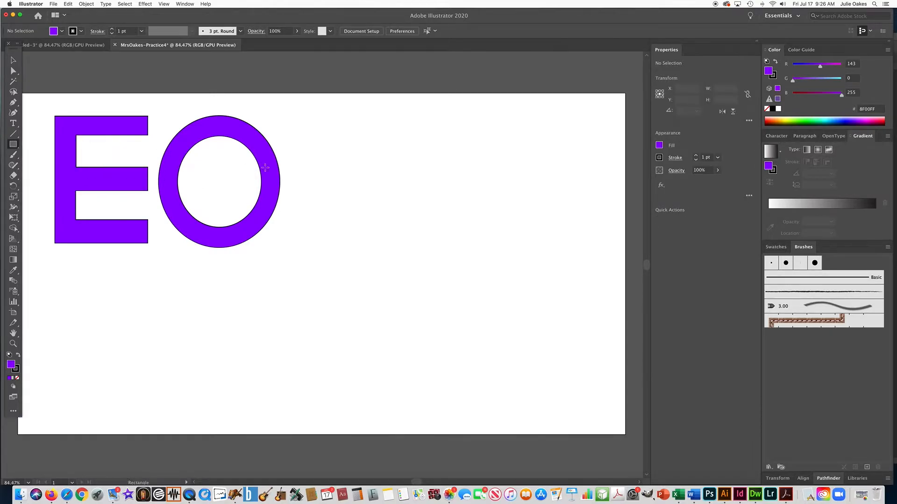
pyautogui.moveTo(296, 161); pyautogui.dragTo(203, 211)
pyautogui.click(13, 60)
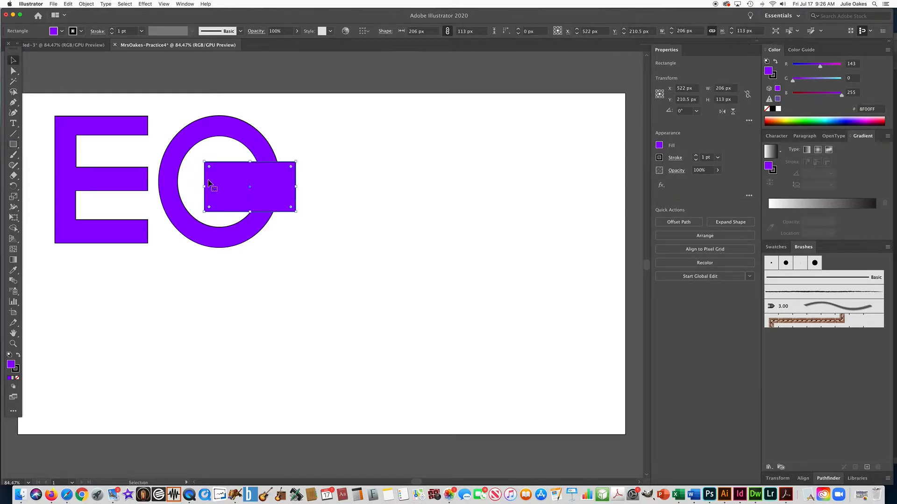
pyautogui.moveTo(252, 162); pyautogui.dragTo(251, 157)
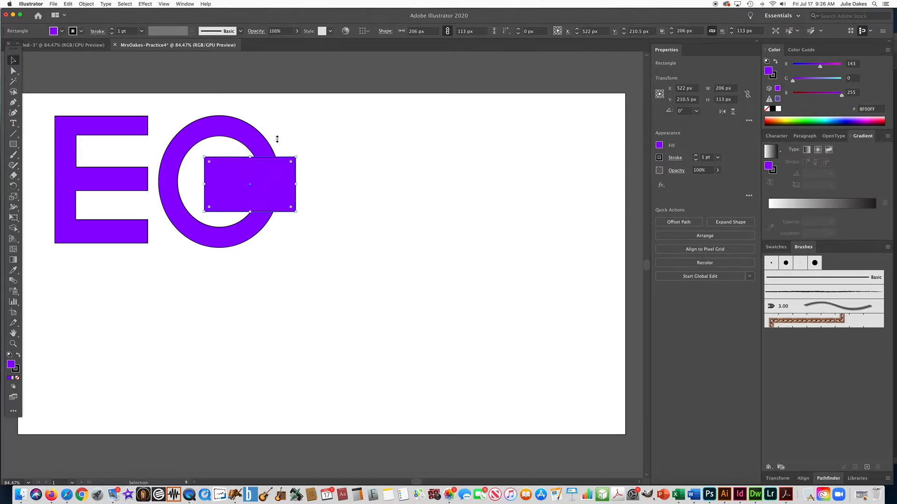
# - Resize the rectangle over the ring's right side to about 206 x 125 px, extending it slightly downward
pyautogui.click(273, 140)
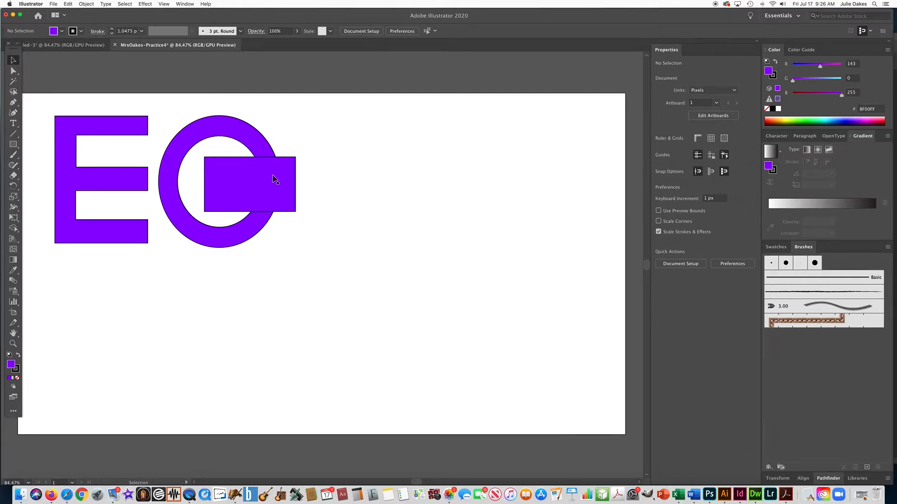
pyautogui.click(224, 198)
pyautogui.moveTo(249, 214); pyautogui.dragTo(248, 214)
pyautogui.moveTo(250, 158); pyautogui.dragTo(250, 158)
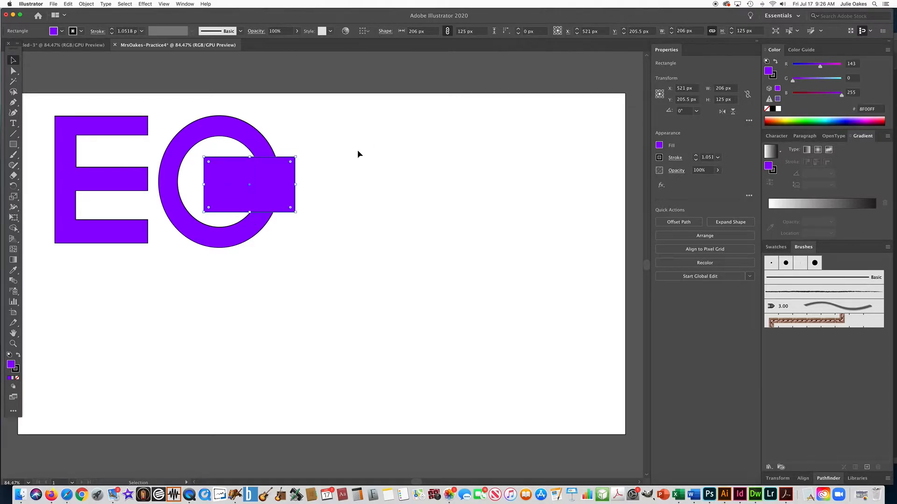
pyautogui.click(361, 153)
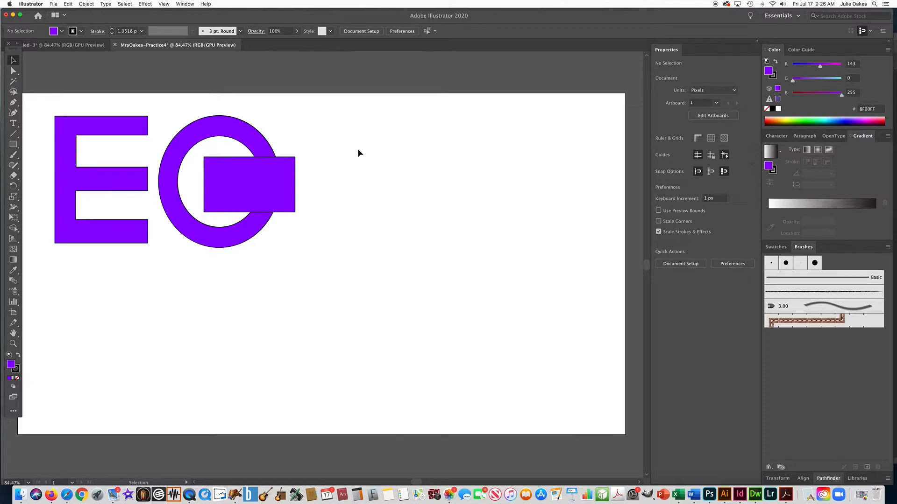
# - Select the ring and rectangle and cut away the rectangle's regions with the Shape Builder tool to form the letter C
pyautogui.moveTo(312, 107); pyautogui.dragTo(172, 262)
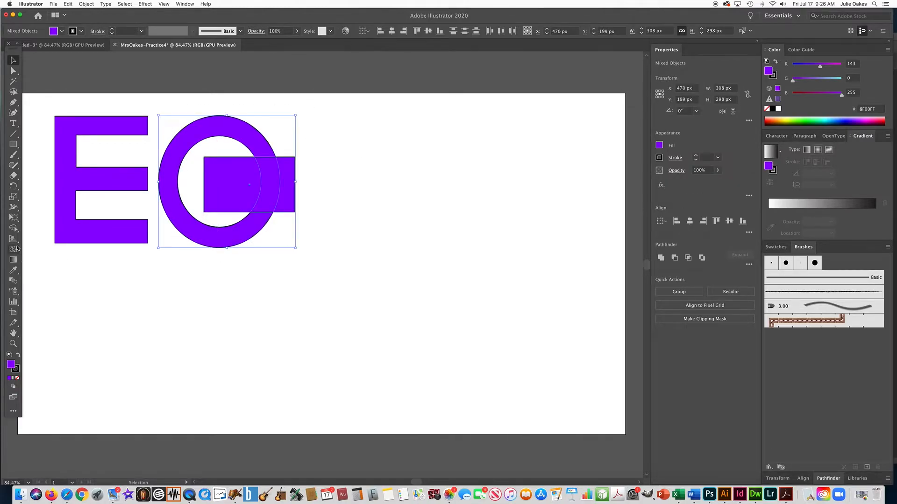
pyautogui.click(13, 229)
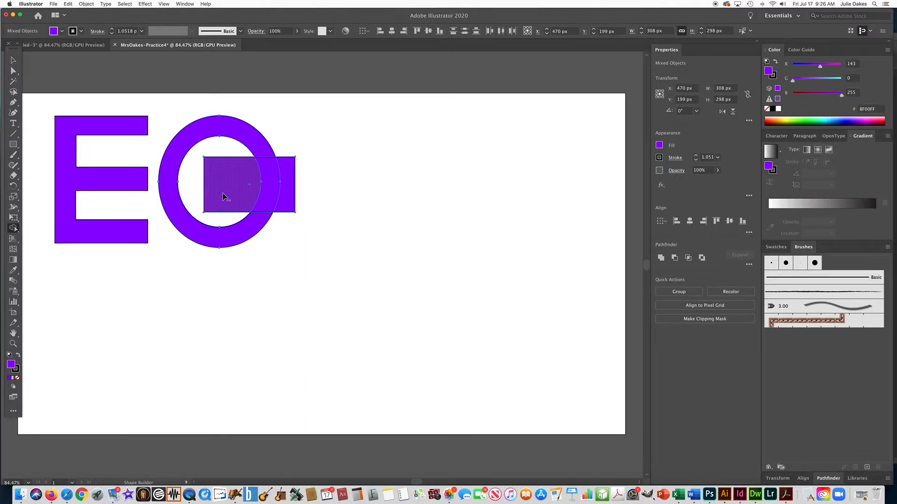
pyautogui.keyDown('alt'); pyautogui.click(247, 193); pyautogui.keyUp('alt')
pyautogui.click(270, 195)
pyautogui.keyDown('alt'); pyautogui.click(285, 204); pyautogui.keyUp('alt')
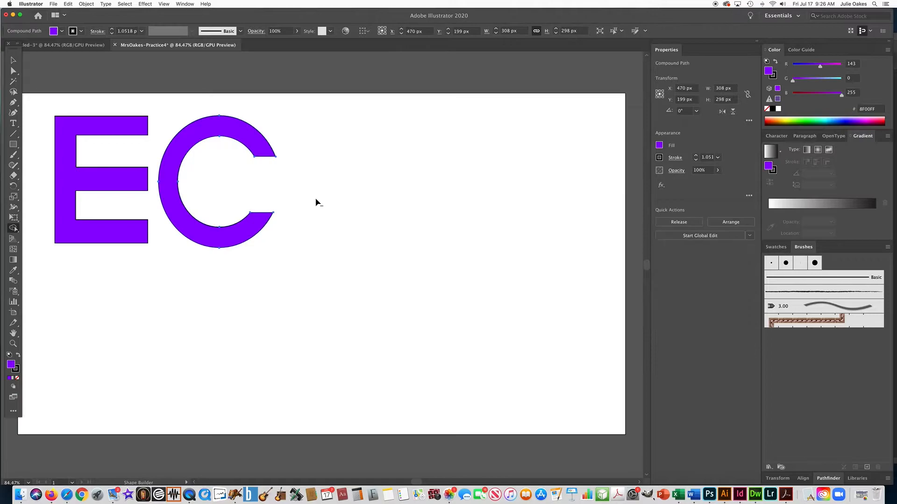
pyautogui.click(14, 60)
pyautogui.click(91, 85)
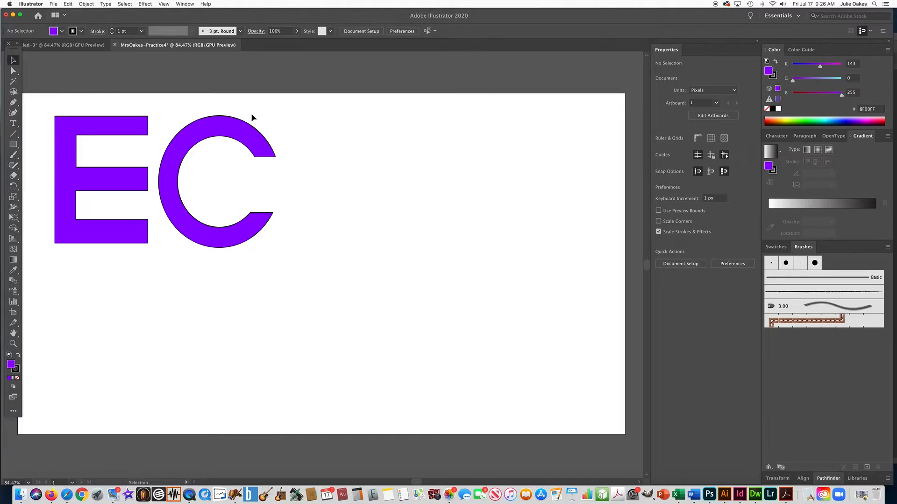
# - Draw an ellipse about 184 x 162 px to the right of the C and an overlapping one about 218 x 179 px below it
pyautogui.click(13, 144)
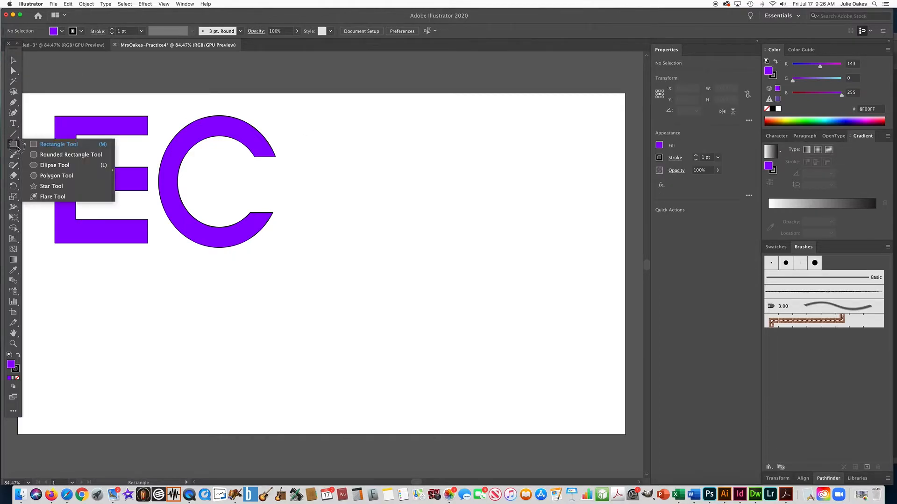
pyautogui.click(51, 164)
pyautogui.moveTo(294, 120); pyautogui.dragTo(376, 192)
pyautogui.moveTo(382, 253); pyautogui.dragTo(286, 173)
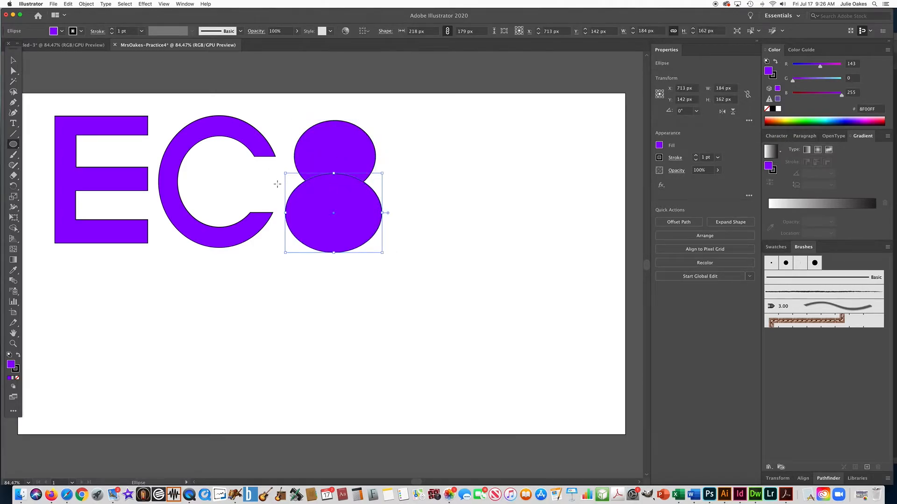
# - Nudge the lower ellipse and enlarge the upper one to about 195 x 167 px, centring it above the lower
pyautogui.press('v')
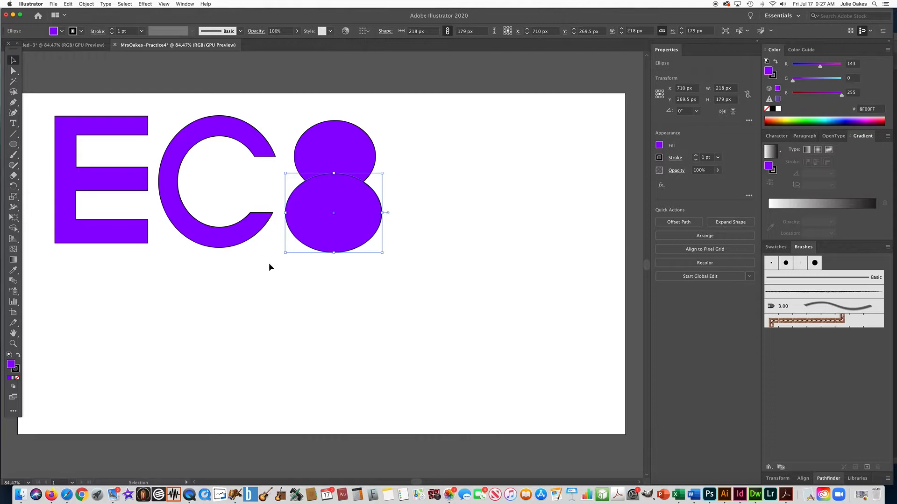
pyautogui.moveTo(336, 226); pyautogui.dragTo(338, 228)
pyautogui.click(322, 158)
pyautogui.moveTo(377, 192); pyautogui.dragTo(374, 191)
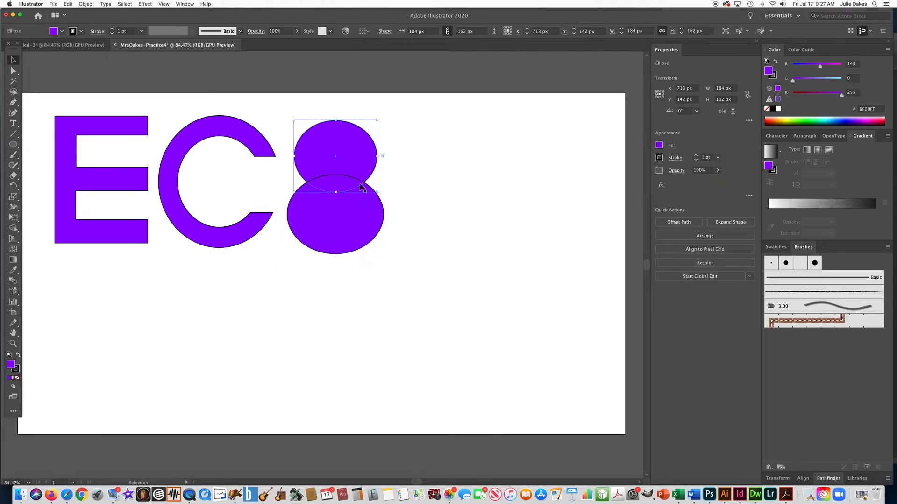
pyautogui.moveTo(290, 117); pyautogui.dragTo(286, 115)
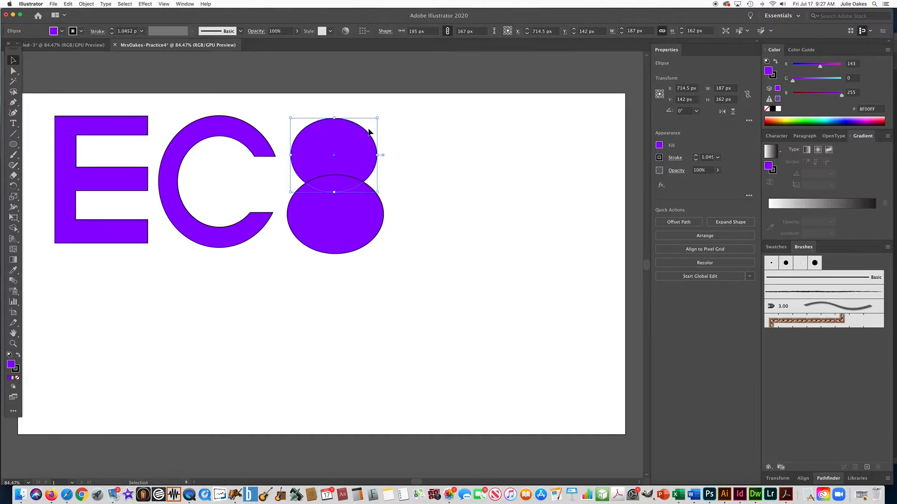
pyautogui.moveTo(357, 144); pyautogui.dragTo(358, 145)
pyautogui.click(482, 150)
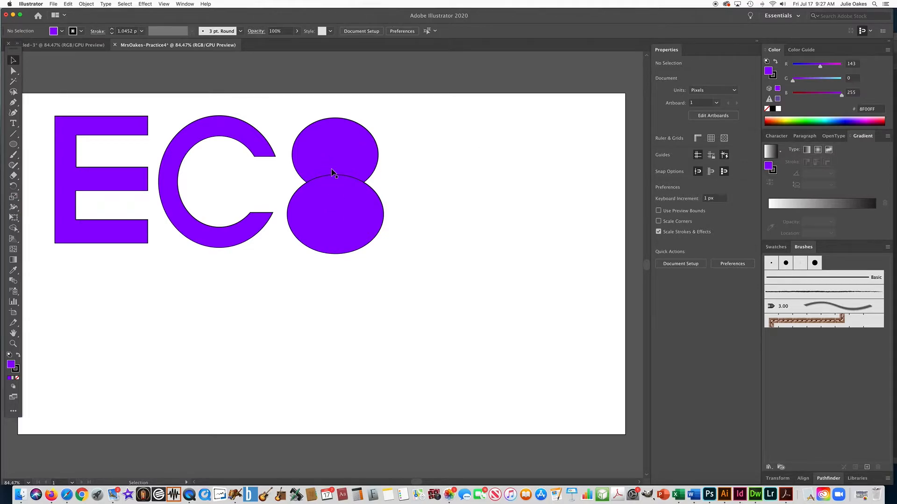
# - Select both stacked ellipses and merge them into a single figure-eight outline with the Shape Builder tool
pyautogui.moveTo(412, 108); pyautogui.dragTo(293, 263)
pyautogui.click(13, 229)
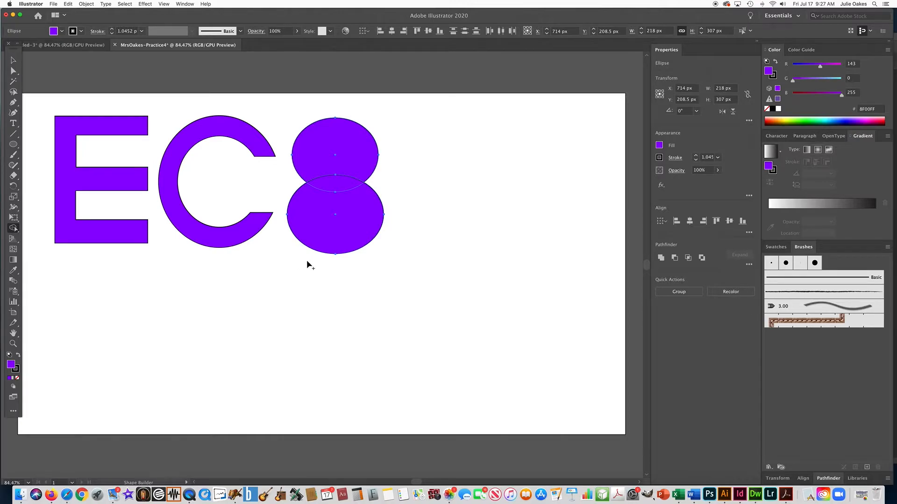
pyautogui.moveTo(399, 243)
pyautogui.mouseDown()
pyautogui.moveTo(354, 219)
pyautogui.moveTo(338, 166)
pyautogui.mouseUp()
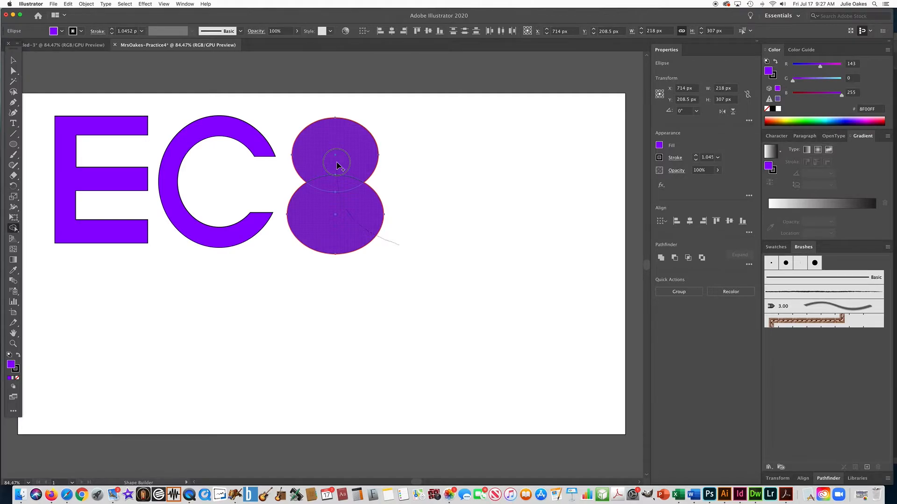
pyautogui.moveTo(337, 165); pyautogui.dragTo(338, 165)
pyautogui.press('v')
pyautogui.click(446, 166)
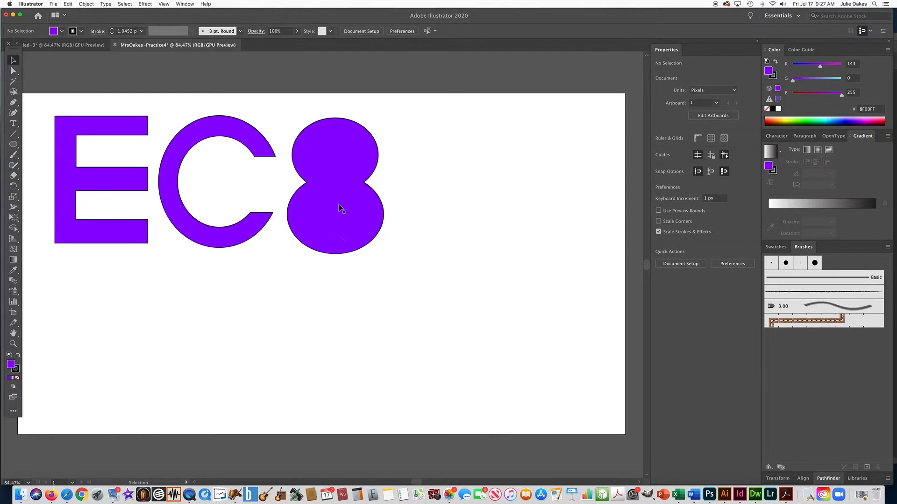
# - Draw an ellipse about 102 x 87 px inside the 8's upper lobe and one about 111 x 86 px inside its lower lobe
pyautogui.click(13, 144)
pyautogui.moveTo(312, 137); pyautogui.dragTo(358, 175)
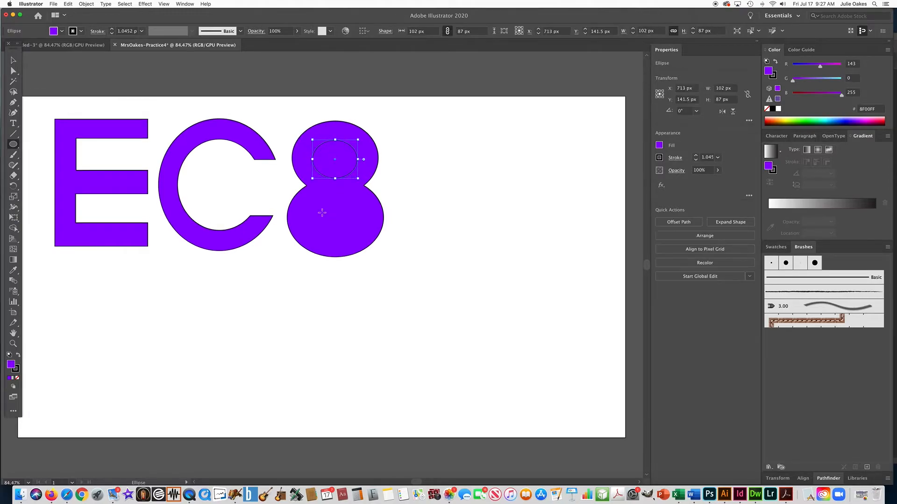
pyautogui.moveTo(353, 234); pyautogui.dragTo(359, 239)
# - Enlarge the 8's lower inner ellipse to about 120 x 95 px, keeping it centred in the lower lobe
pyautogui.click(13, 60)
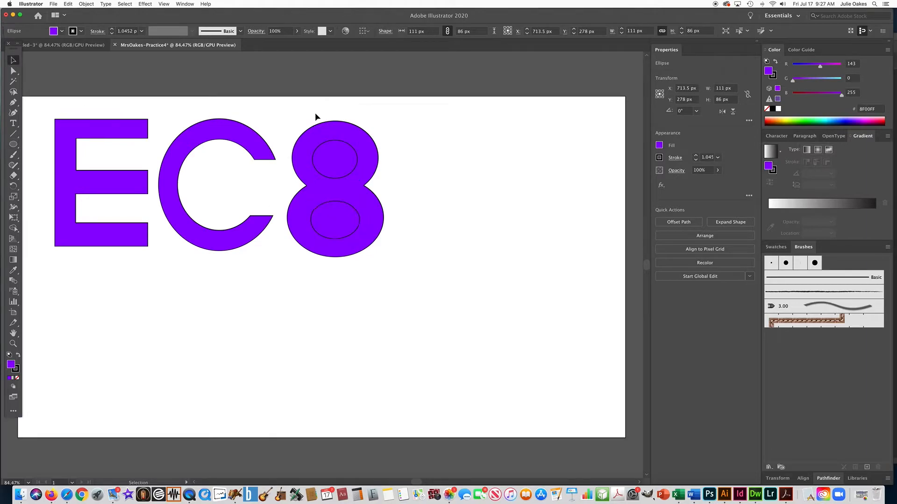
pyautogui.click(314, 120)
pyautogui.click(334, 215)
pyautogui.moveTo(360, 239); pyautogui.dragTo(361, 240)
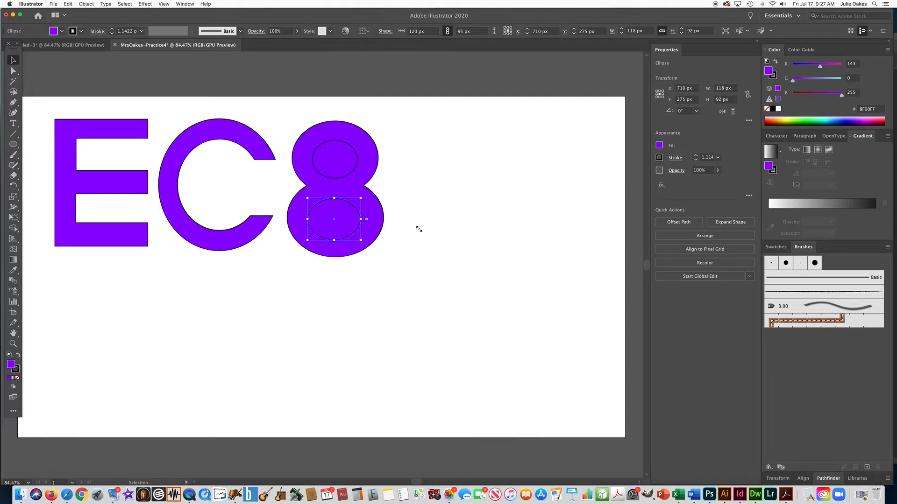
pyautogui.click(338, 157)
pyautogui.click(514, 177)
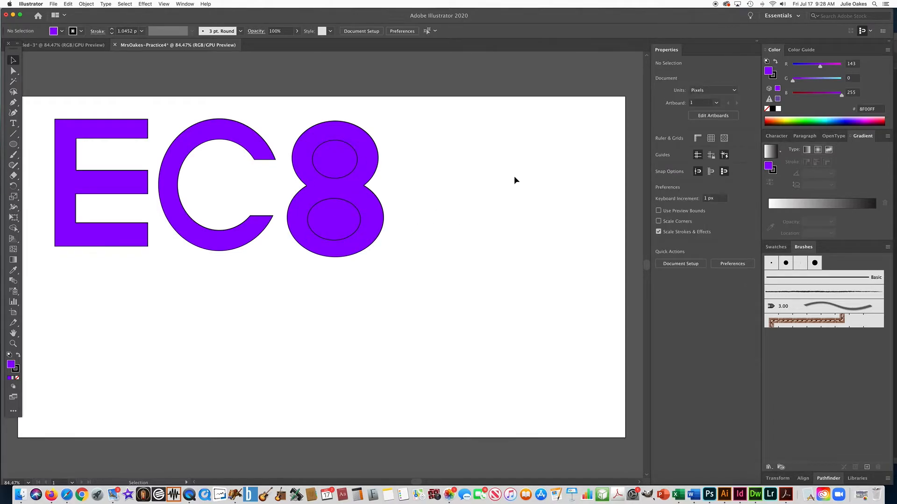
# - Select the whole 8 and remove its two inner ellipses with the Shape Builder tool to leave open holes
pyautogui.moveTo(418, 110); pyautogui.dragTo(291, 282)
pyautogui.click(15, 228)
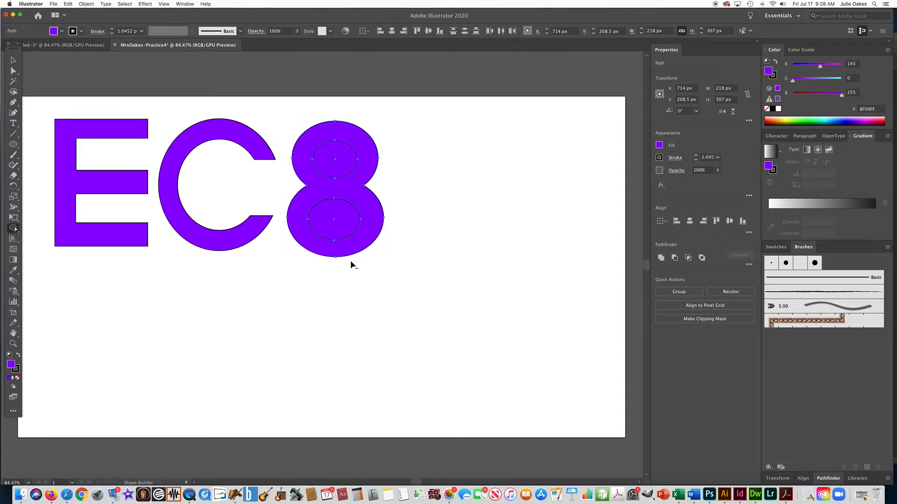
pyautogui.keyDown('alt'); pyautogui.click(343, 225); pyautogui.keyUp('alt')
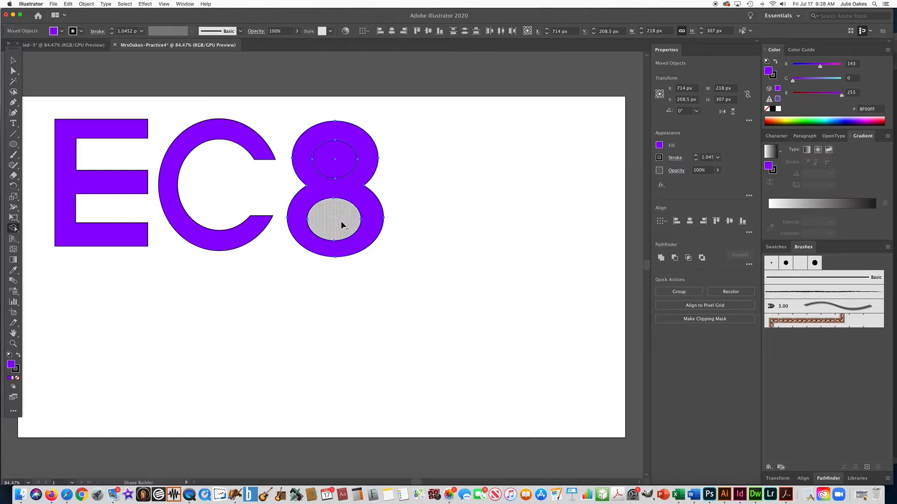
pyautogui.keyDown('alt'); pyautogui.click(342, 165); pyautogui.keyUp('alt')
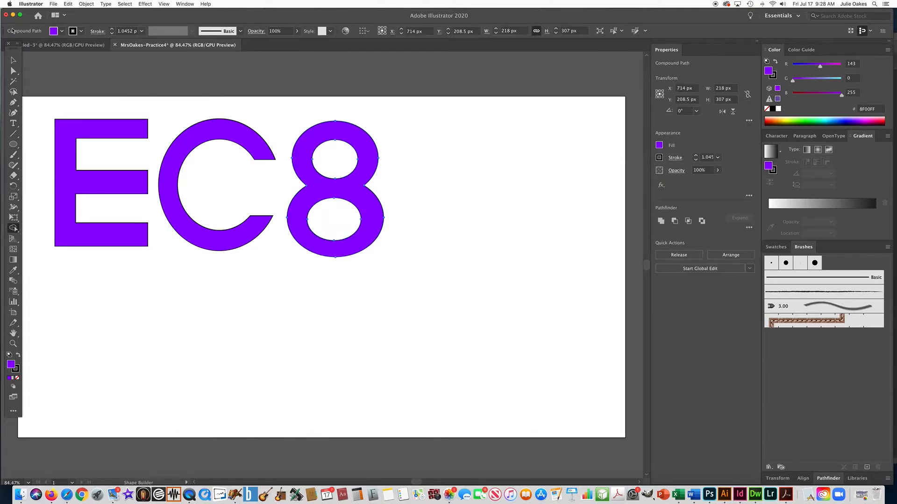
pyautogui.click(13, 60)
pyautogui.click(103, 70)
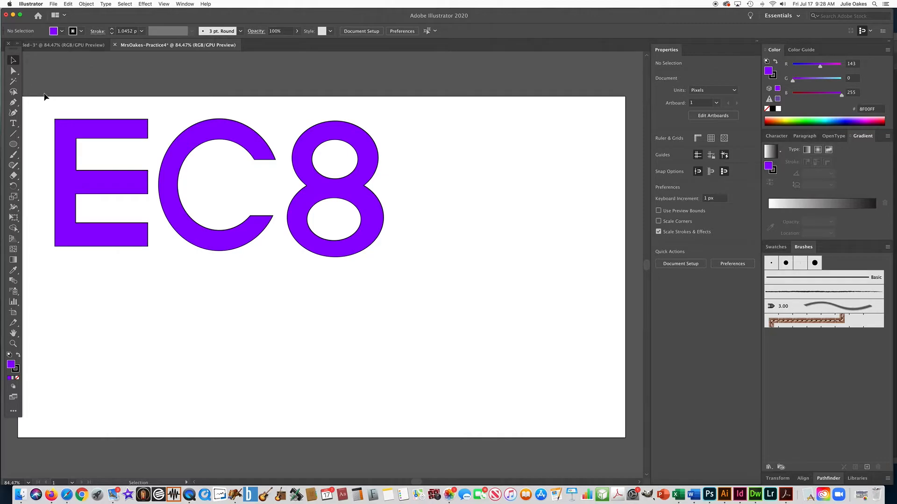
# - Draw a closed ten-point lightning bolt with straight segments to the right of the 8 using the Pen tool
pyautogui.click(14, 103)
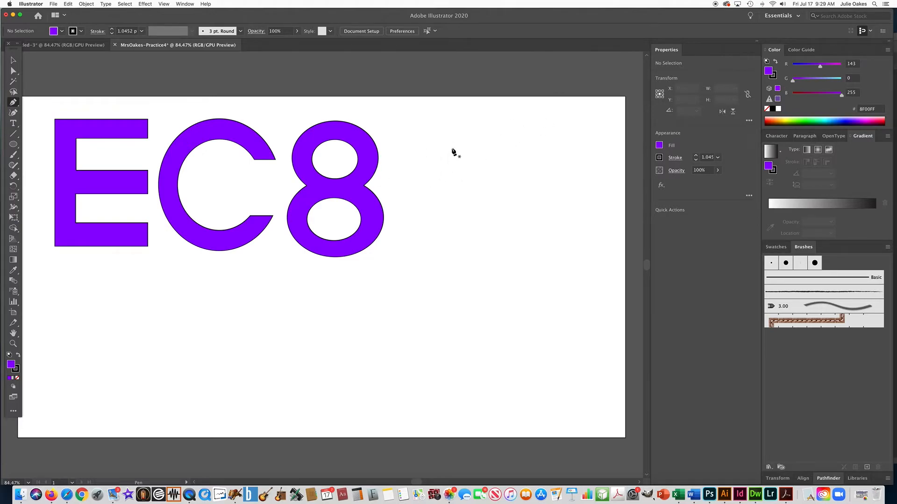
pyautogui.click(476, 120)
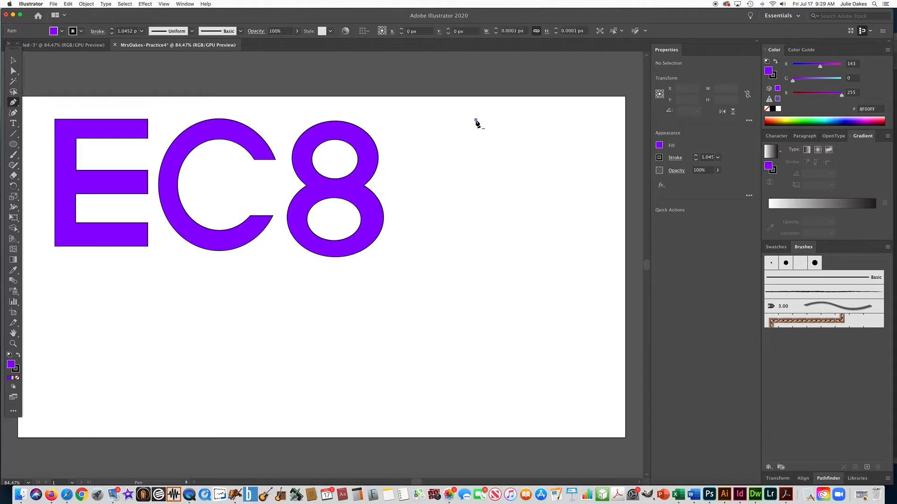
pyautogui.click(426, 160)
pyautogui.click(471, 155)
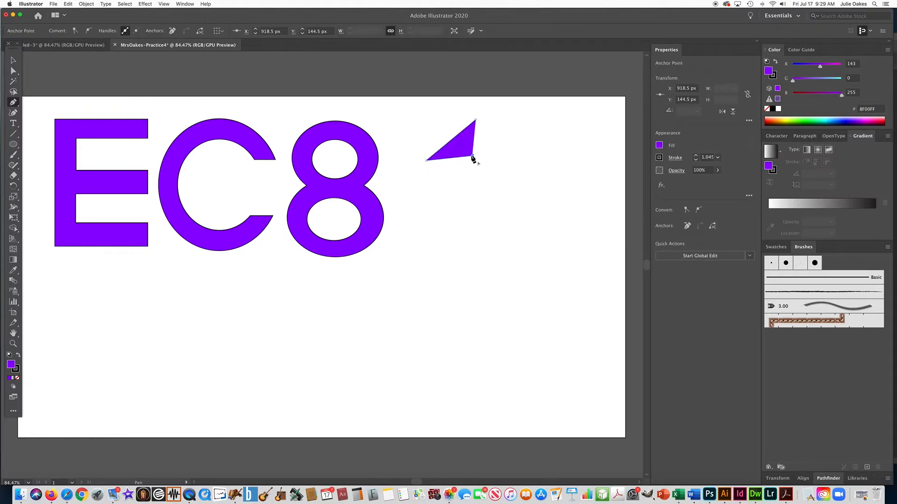
pyautogui.click(423, 204)
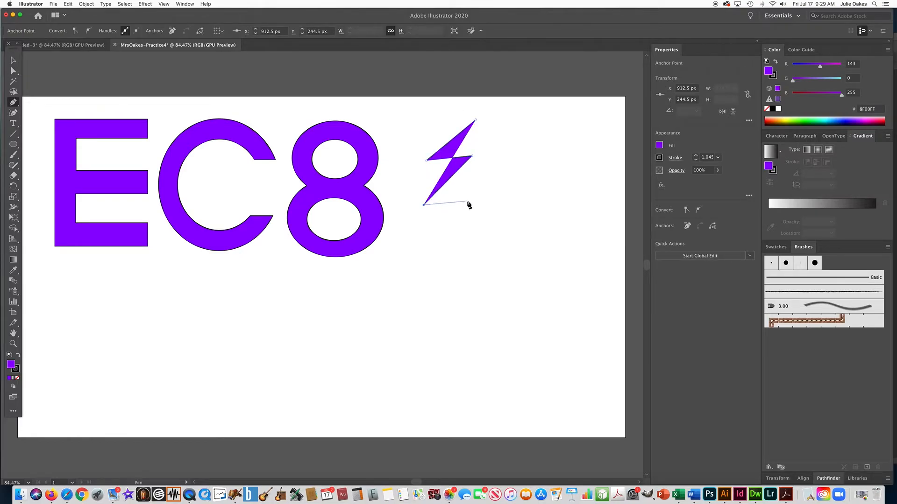
pyautogui.click(467, 201)
pyautogui.click(414, 265)
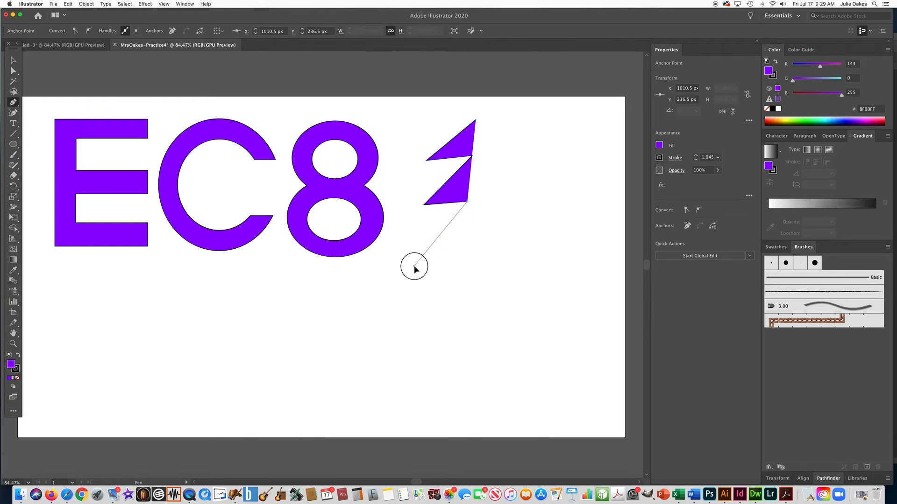
pyautogui.click(514, 182)
pyautogui.click(461, 186)
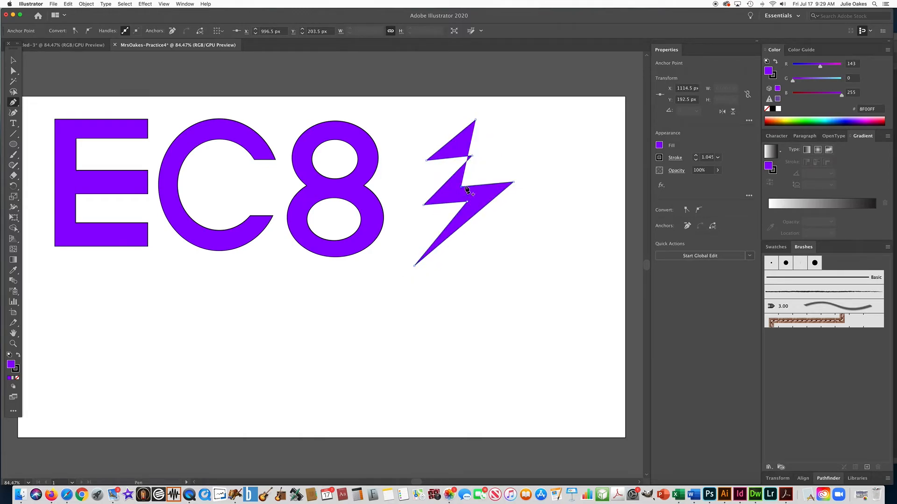
pyautogui.click(508, 138)
pyautogui.click(458, 146)
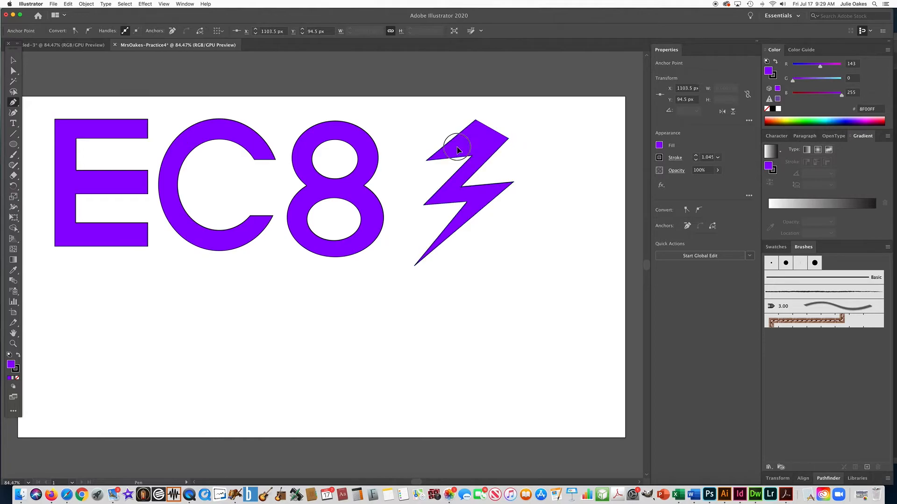
pyautogui.click(475, 121)
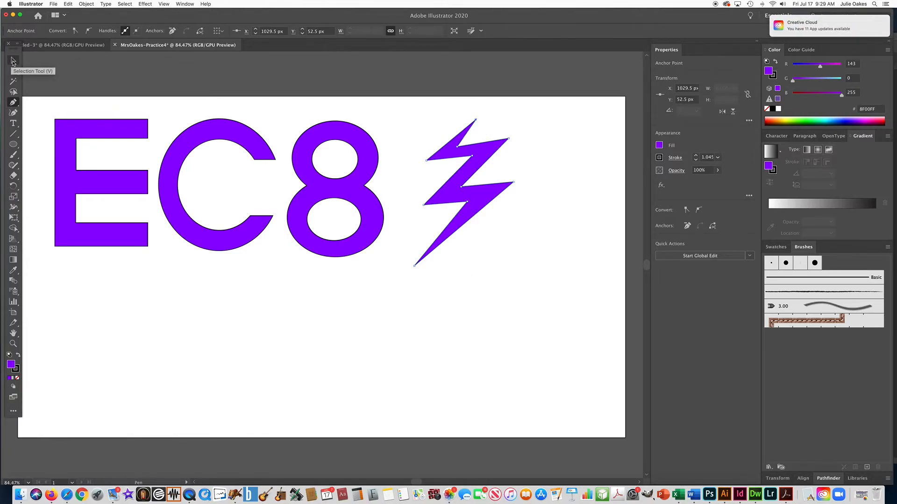
# - Reshape the lightning bolt with the Direct Selection tool, extending its top tip up and outward and shifting its left points and inner notches left
pyautogui.click(13, 61)
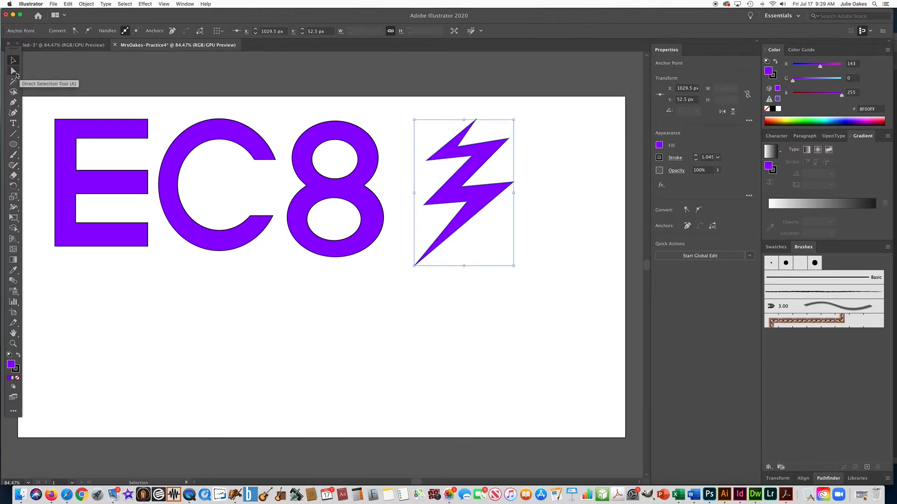
pyautogui.click(14, 71)
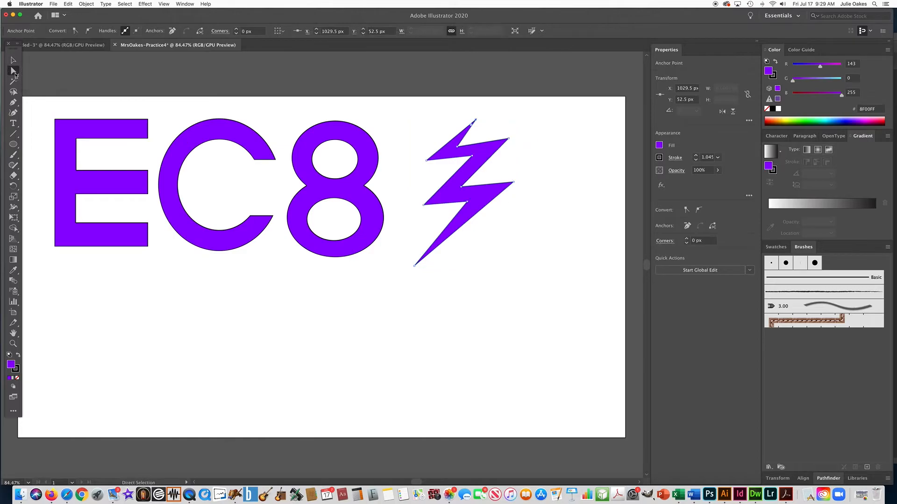
pyautogui.click(412, 203)
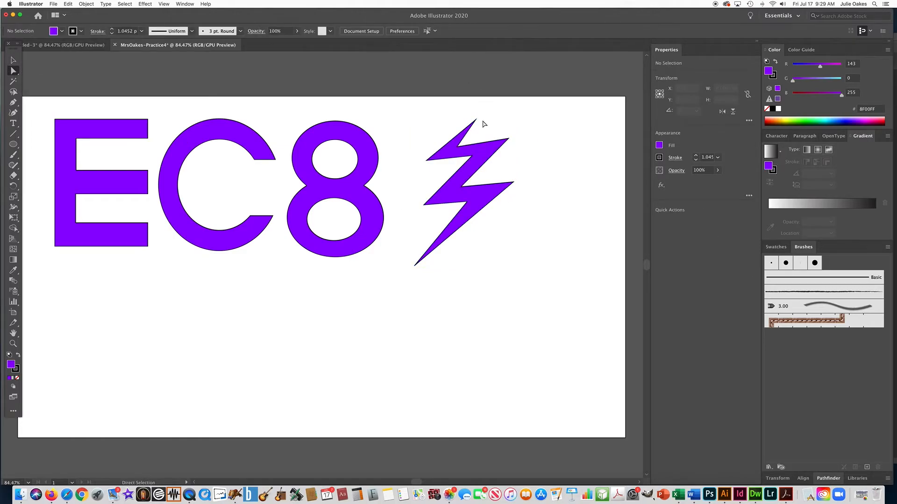
pyautogui.moveTo(476, 120); pyautogui.dragTo(492, 111)
pyautogui.moveTo(419, 162); pyautogui.dragTo(410, 164)
pyautogui.click(469, 160)
pyautogui.moveTo(469, 160); pyautogui.dragTo(460, 160)
pyautogui.moveTo(423, 205); pyautogui.dragTo(409, 206)
pyautogui.moveTo(461, 187); pyautogui.dragTo(453, 190)
pyautogui.click(535, 154)
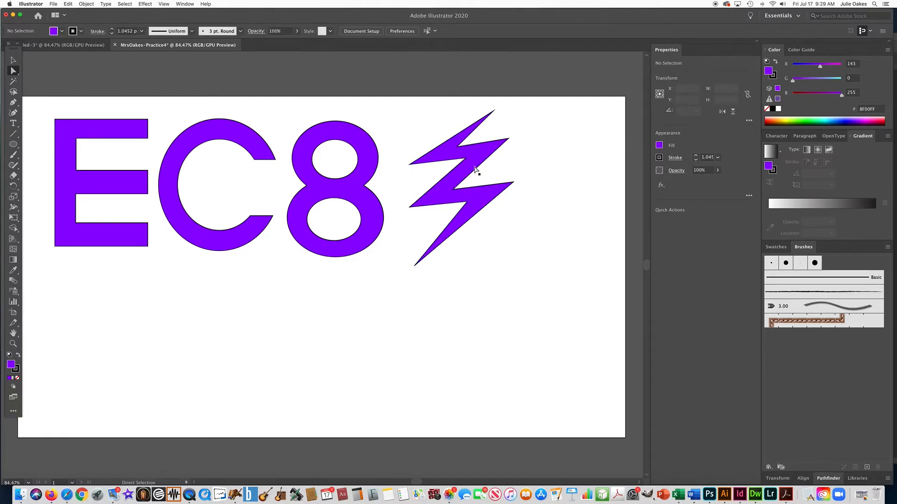
pyautogui.click(453, 191)
pyautogui.click(529, 168)
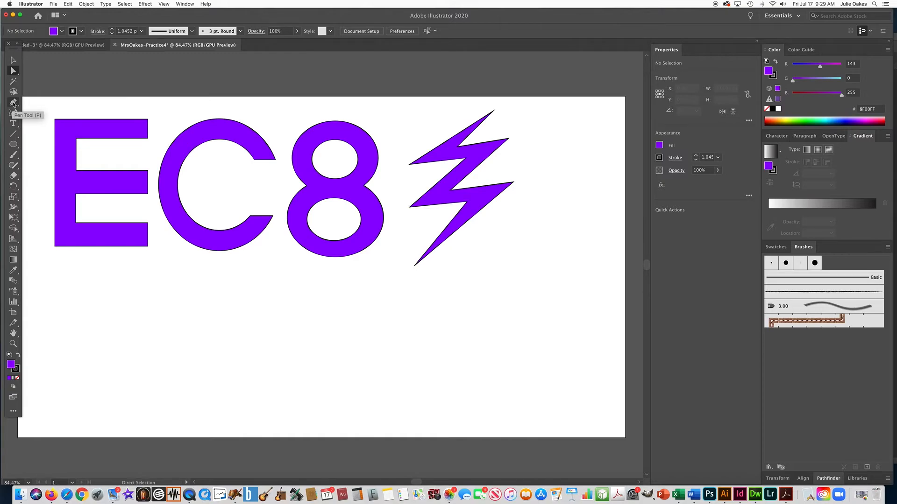
# - Draw a closed wavy shape with smooth curved segments below the characters and lightning bolt using the Pen tool
pyautogui.click(14, 103)
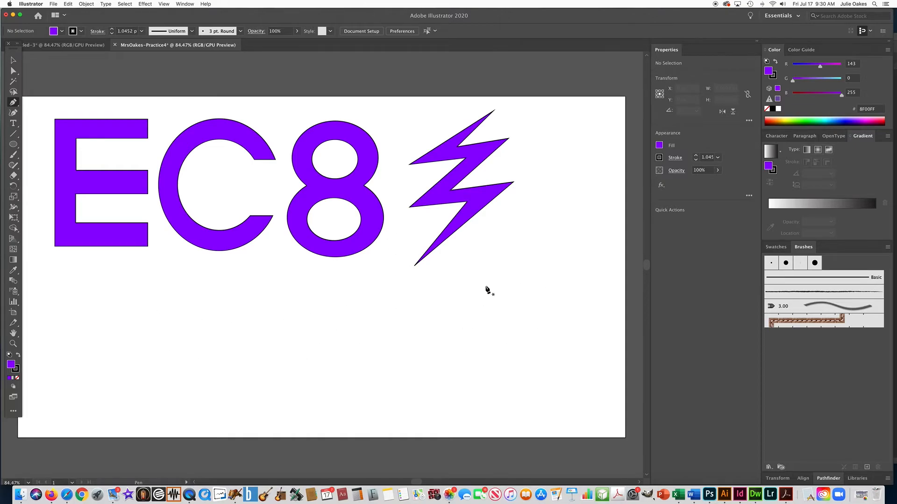
pyautogui.hscroll(-1, 512, 304)
pyautogui.hscroll(-1, 512, 304)
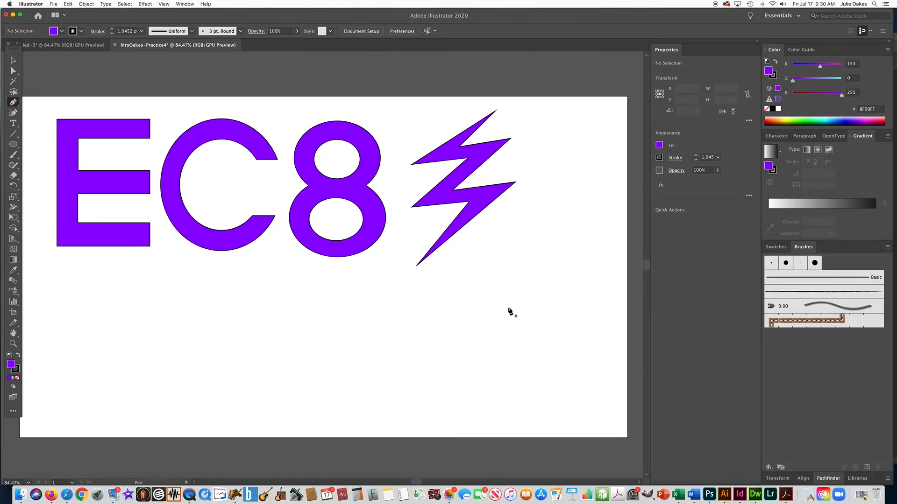
pyautogui.click(508, 308)
pyautogui.moveTo(508, 308); pyautogui.dragTo(484, 286)
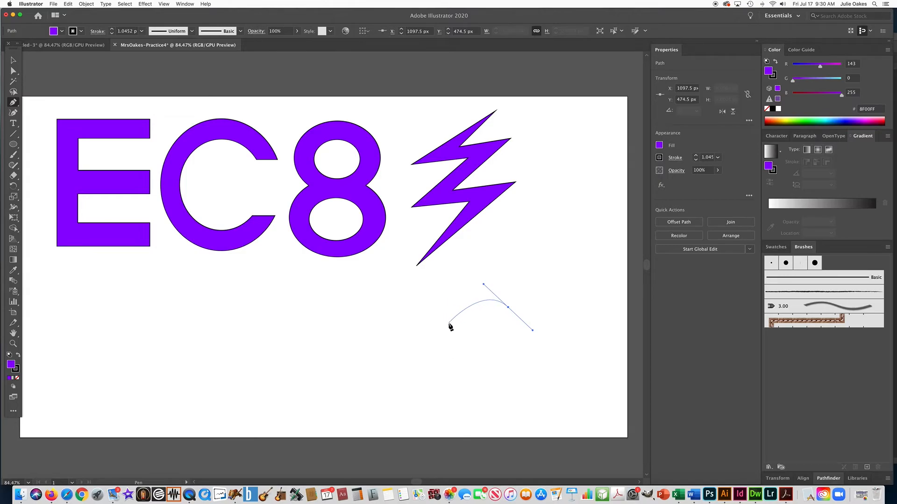
pyautogui.moveTo(446, 321); pyautogui.dragTo(227, 317)
pyautogui.hotkey('ctrl', 'Up')
pyautogui.click(328, 363)
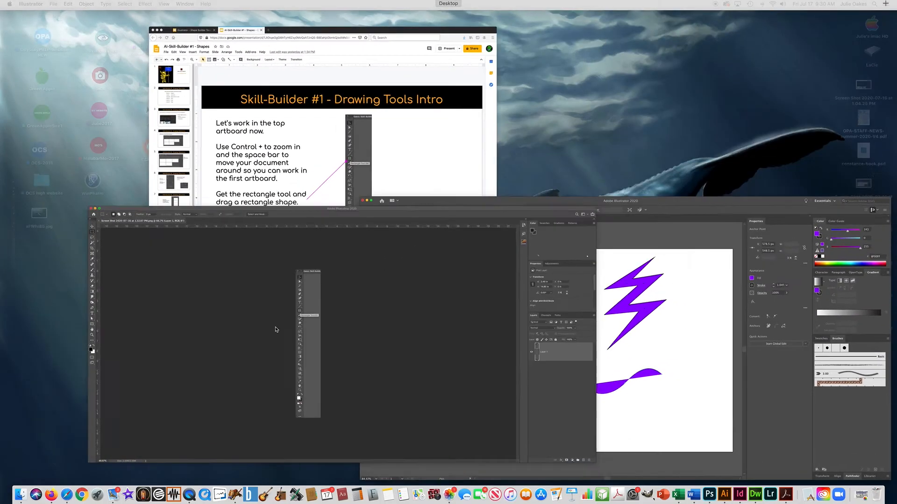
pyautogui.click(328, 364)
pyautogui.moveTo(211, 322); pyautogui.dragTo(216, 351)
pyautogui.moveTo(329, 377); pyautogui.dragTo(424, 386)
pyautogui.moveTo(474, 366); pyautogui.dragTo(545, 337)
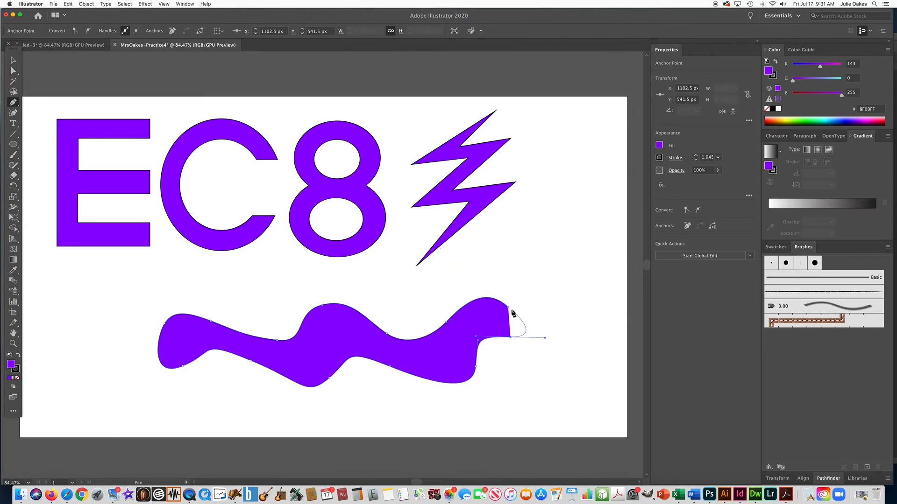
pyautogui.moveTo(510, 309); pyautogui.dragTo(482, 285)
# - Reshape the wavy shape's middle and right parts with the Direct Selection tool, raising the middle crest and pulling the lower-right handle far outward
pyautogui.click(15, 70)
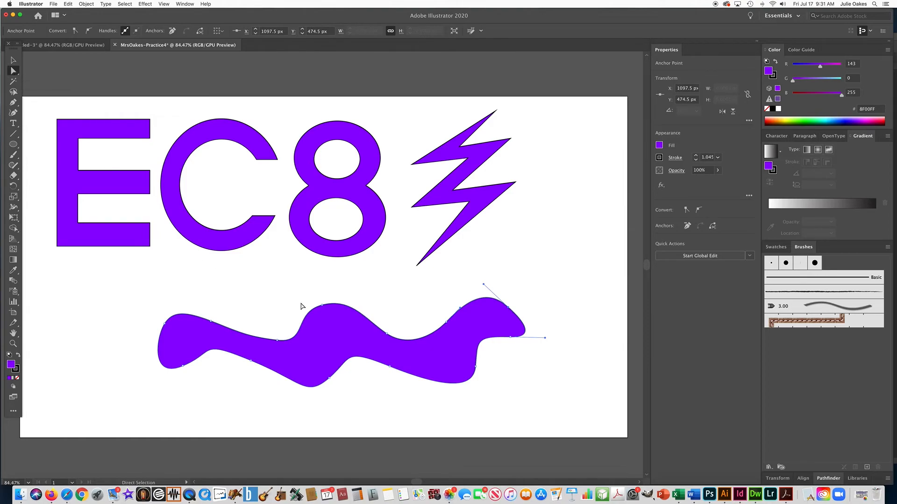
pyautogui.moveTo(322, 304)
pyautogui.mouseDown()
pyautogui.moveTo(358, 297)
pyautogui.moveTo(326, 296)
pyautogui.mouseUp()
pyautogui.moveTo(334, 380); pyautogui.dragTo(326, 364)
pyautogui.moveTo(390, 370)
pyautogui.mouseDown()
pyautogui.moveTo(372, 364)
pyautogui.moveTo(394, 376)
pyautogui.mouseUp()
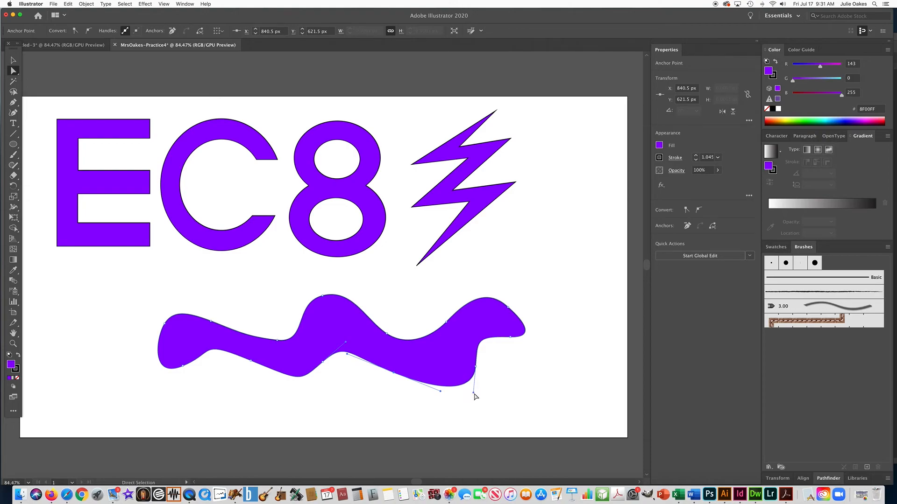
pyautogui.moveTo(473, 394); pyautogui.dragTo(592, 411)
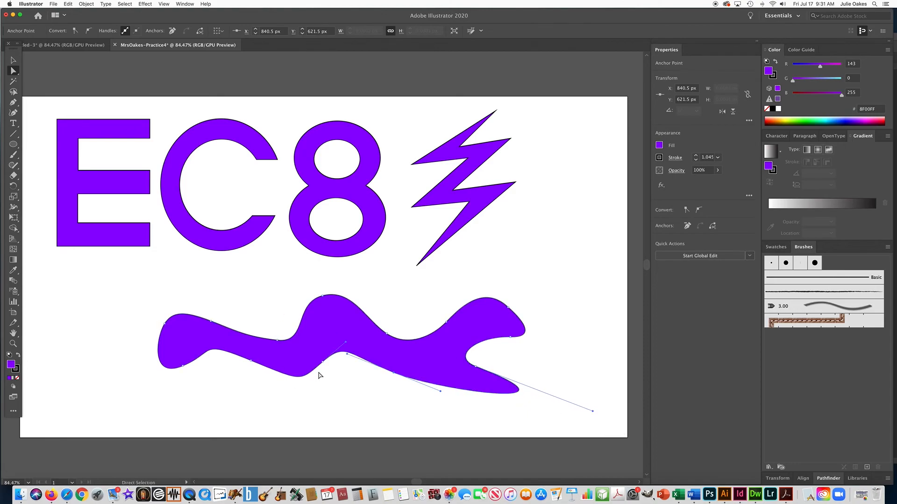
pyautogui.moveTo(320, 366); pyautogui.dragTo(330, 390)
# - Reshape the wavy shape's left part by moving the upper valley point left, stretching the left end outward and bending its lower edge into a point
pyautogui.click(262, 344)
pyautogui.moveTo(263, 345); pyautogui.dragTo(215, 342)
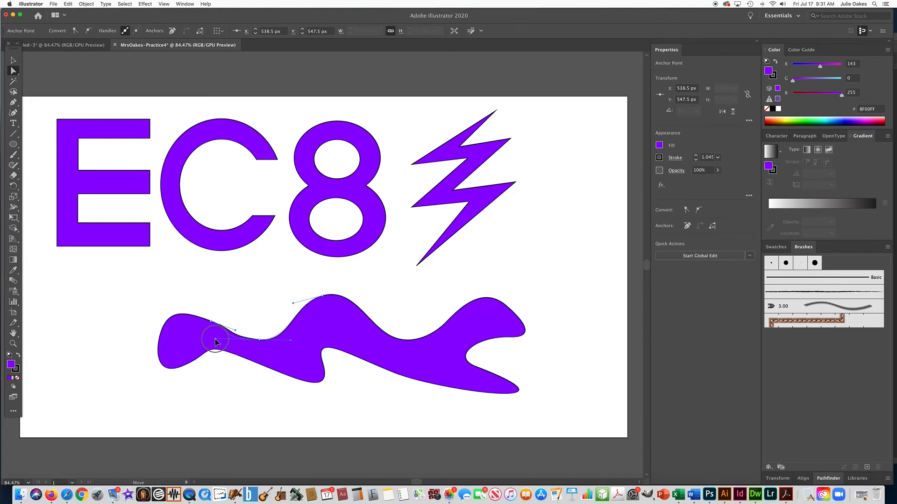
pyautogui.moveTo(162, 328); pyautogui.dragTo(132, 317)
pyautogui.moveTo(150, 379); pyautogui.dragTo(179, 318)
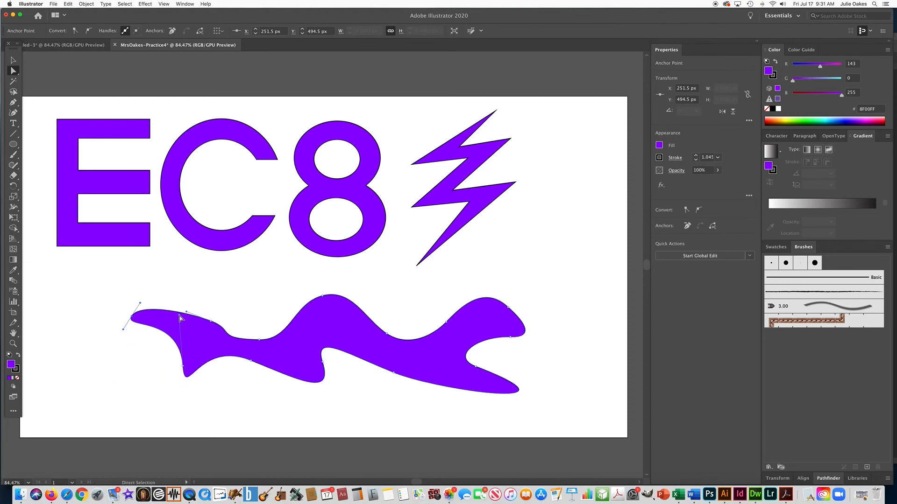
pyautogui.click(245, 299)
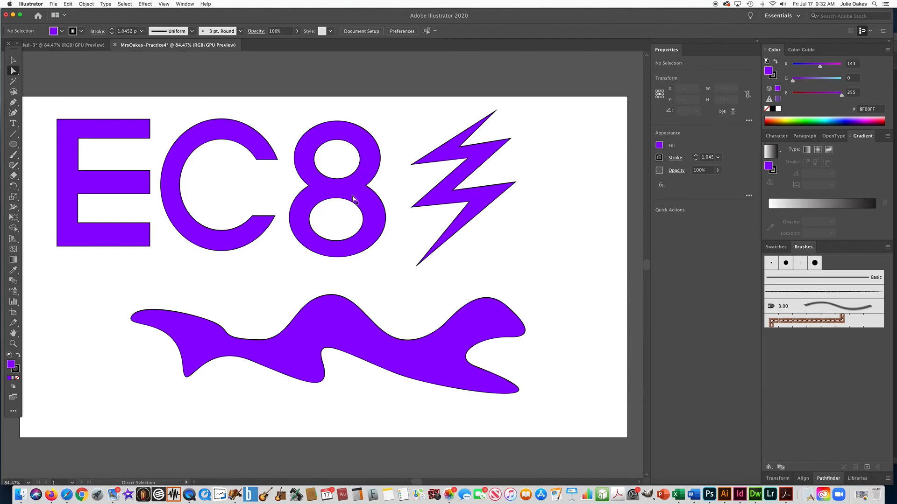
# - Save the document in Illustrator 2020 format with PDF compatibility, embedded ICC profiles and compression
pyautogui.click(14, 71)
pyautogui.click(54, 4)
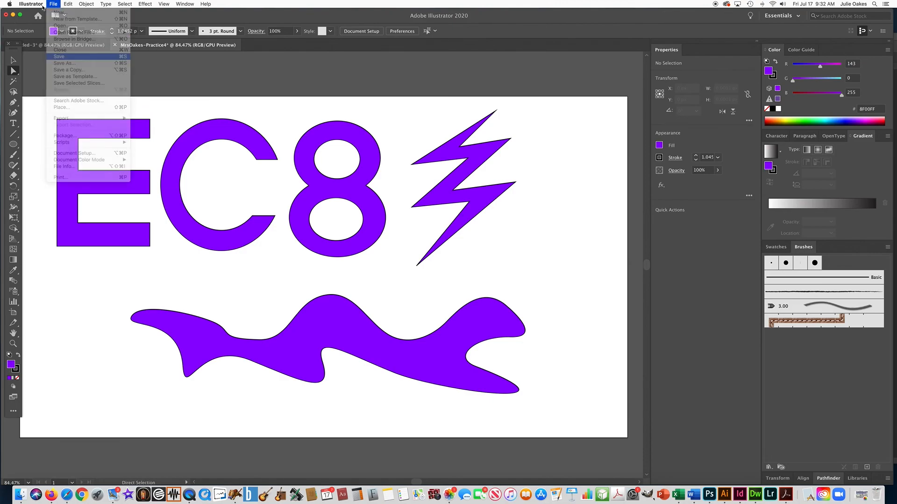
pyautogui.click(577, 293)
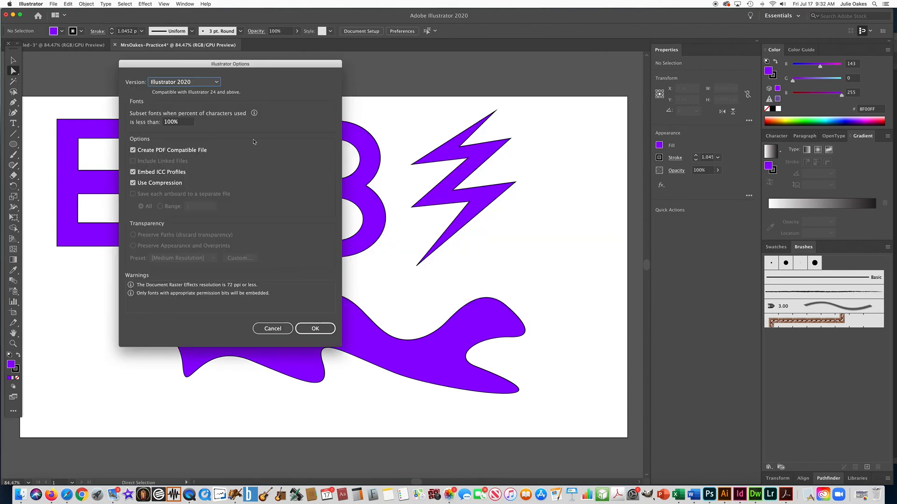
pyautogui.click(312, 329)
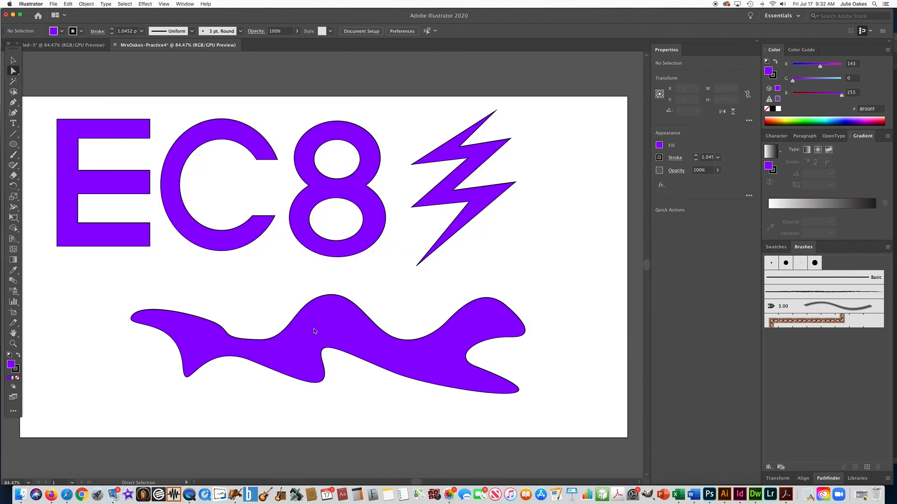
# - Export the artwork to the Desktop as a JPEG under the existing document name, without using artboards
pyautogui.click(51, 4)
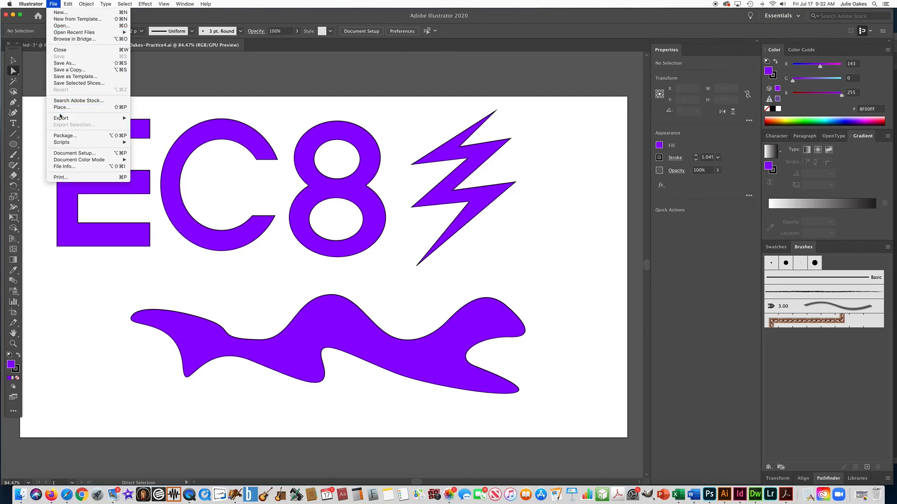
pyautogui.moveTo(61, 118)
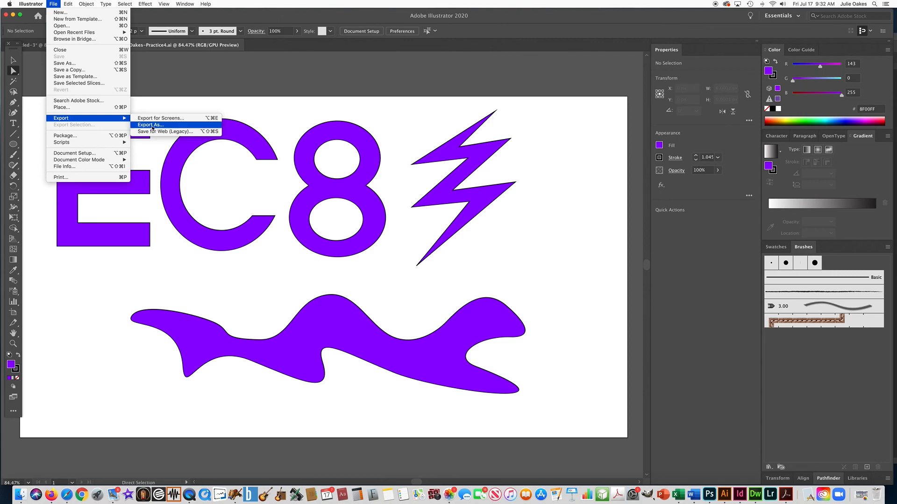
pyautogui.click(150, 125)
pyautogui.click(411, 269)
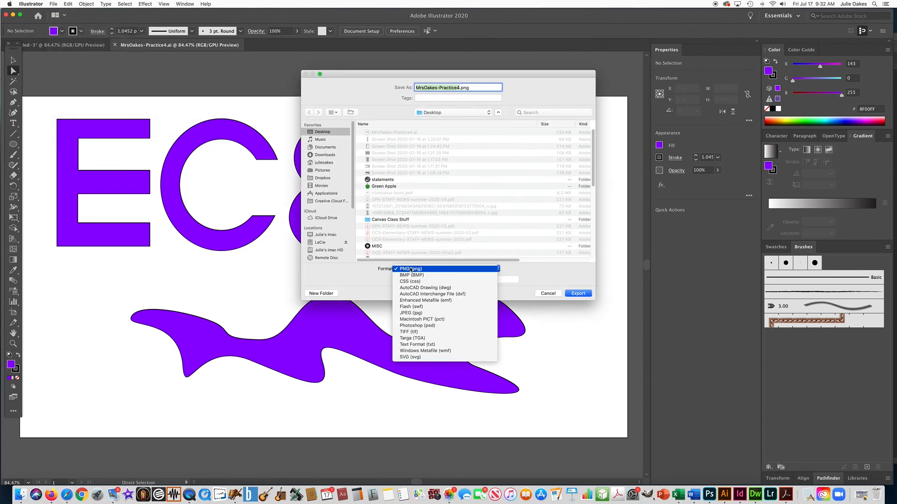
pyautogui.click(436, 314)
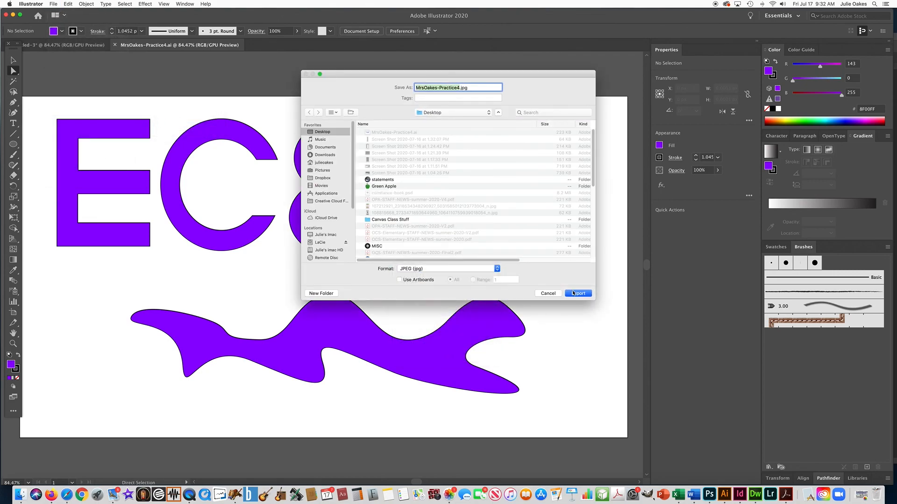
pyautogui.click(573, 293)
pyautogui.click(533, 366)
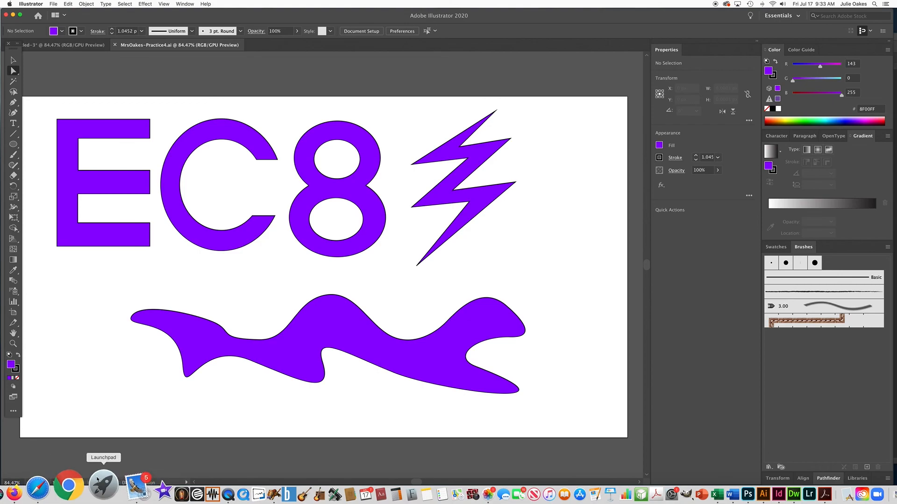
pyautogui.click(192, 488)
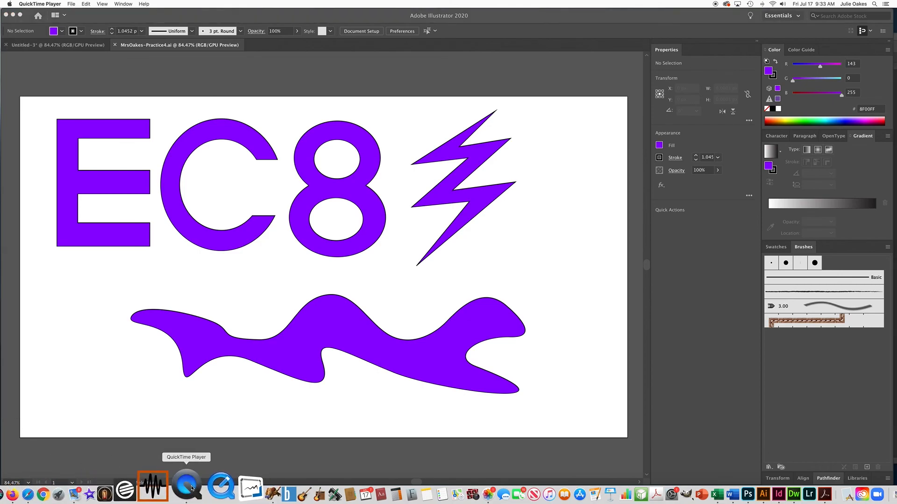